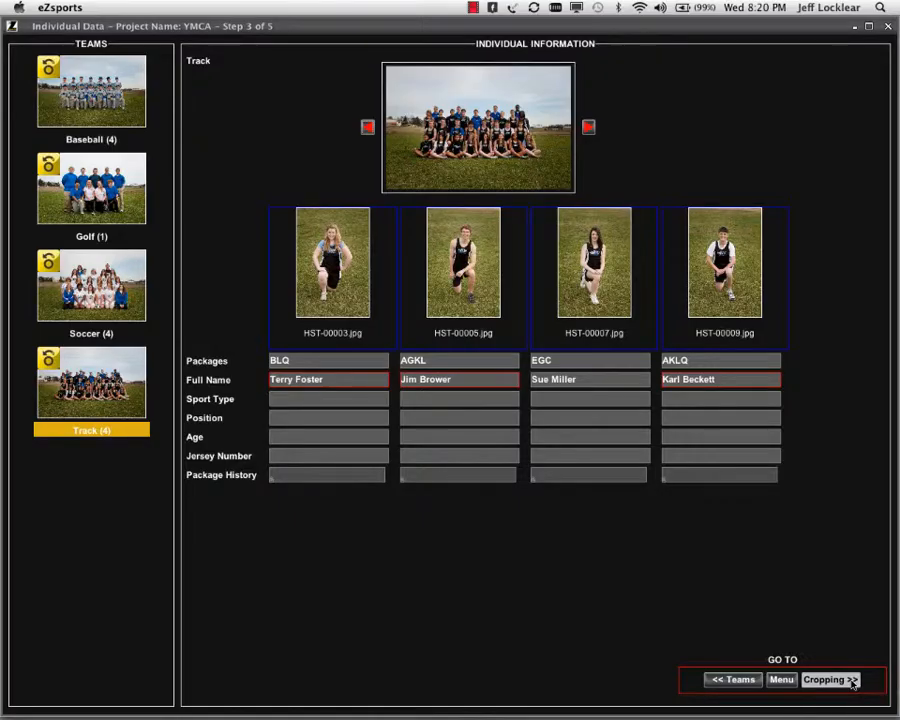
# - Proceed to the cropping stage, browse the available crop types and choose the 5x7 Vertical crop
pyautogui.click(830, 680)
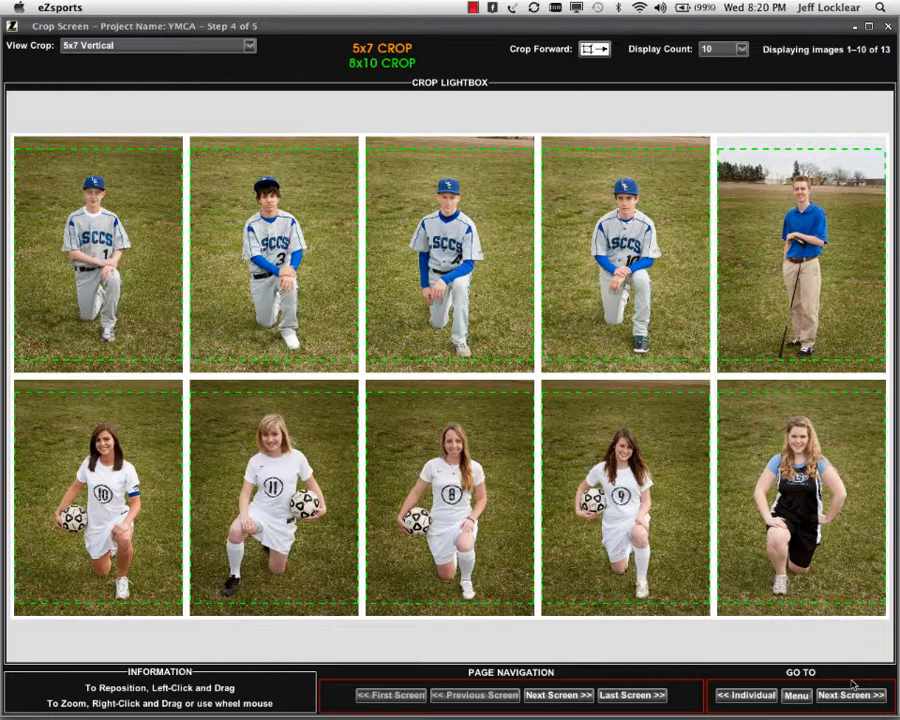
pyautogui.click(249, 47)
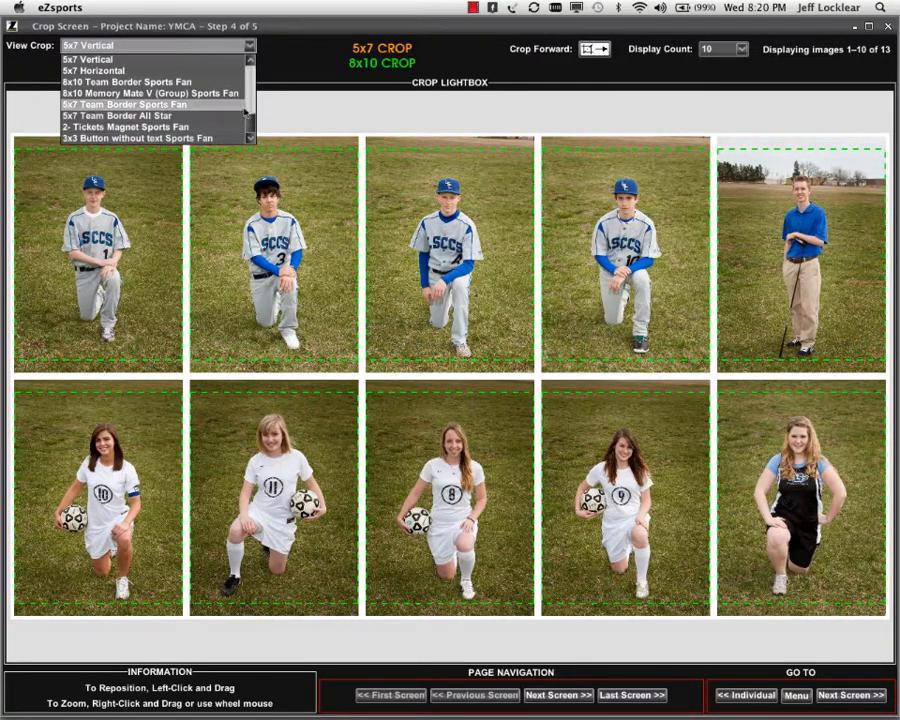
pyautogui.scroll(-3, 245, 110)
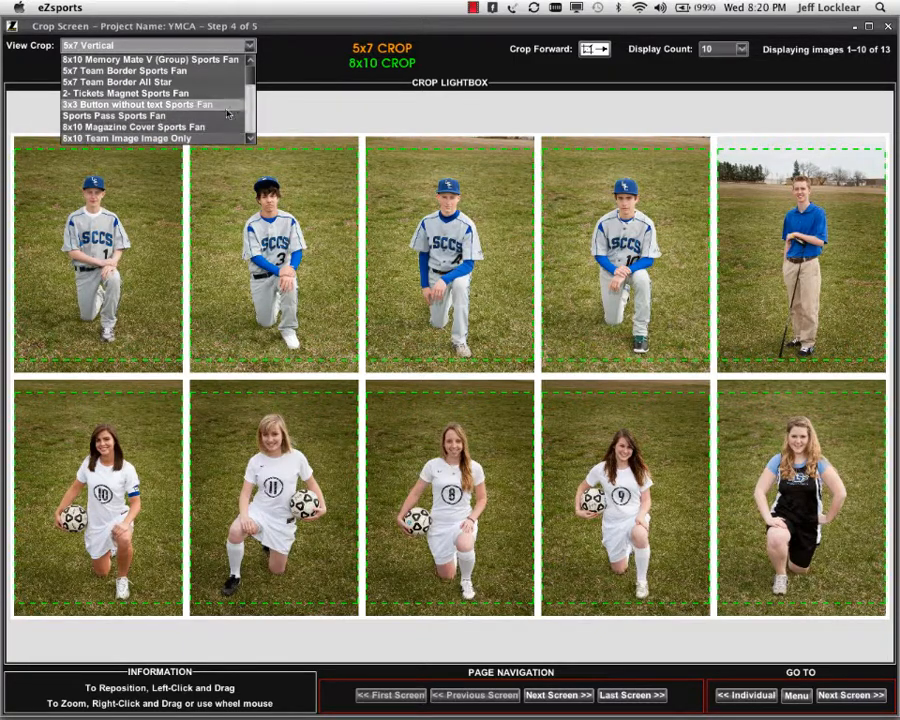
pyautogui.scroll(3, 180, 78)
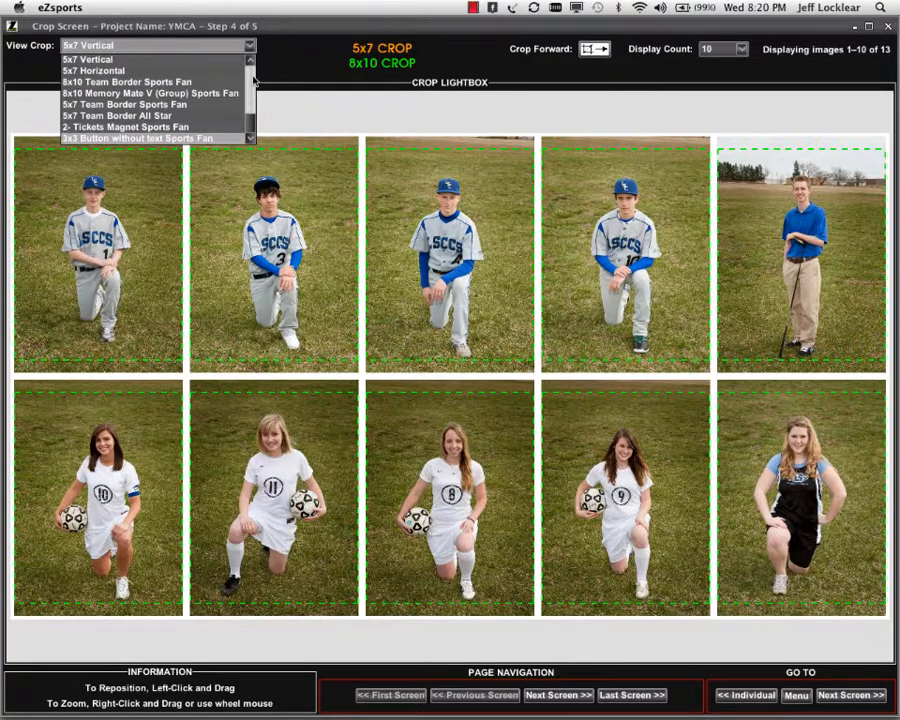
pyautogui.click(188, 62)
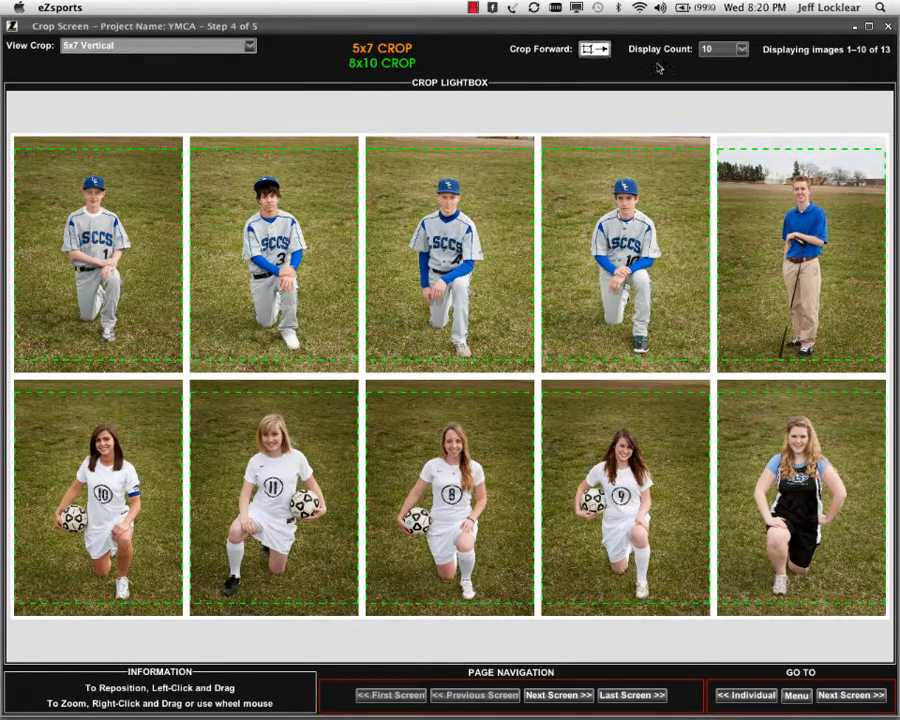
# - Set the crop lightbox's display count to All (13)
pyautogui.click(742, 50)
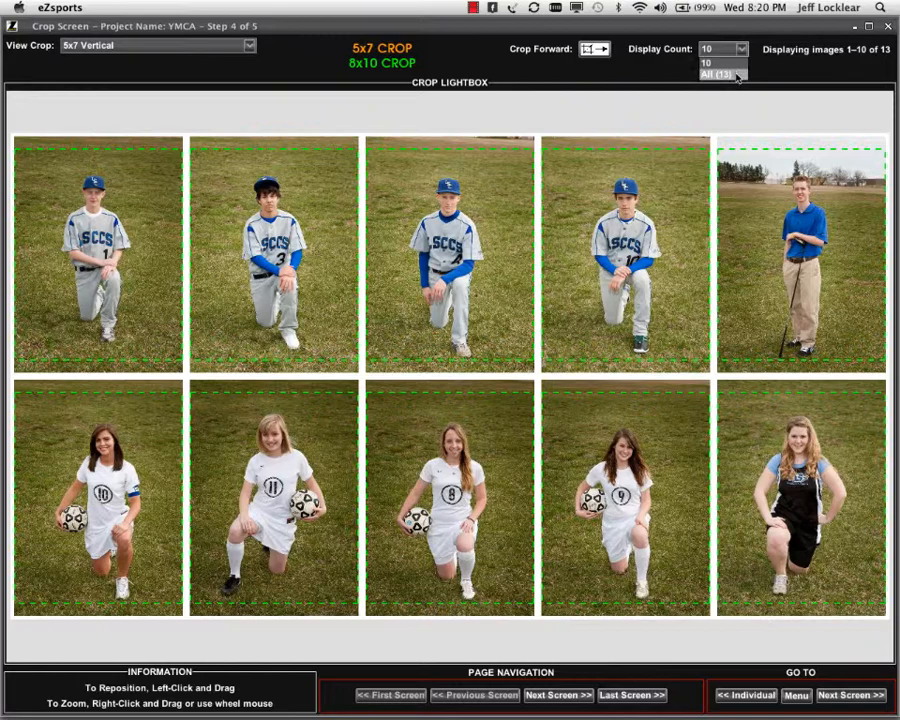
pyautogui.click(737, 76)
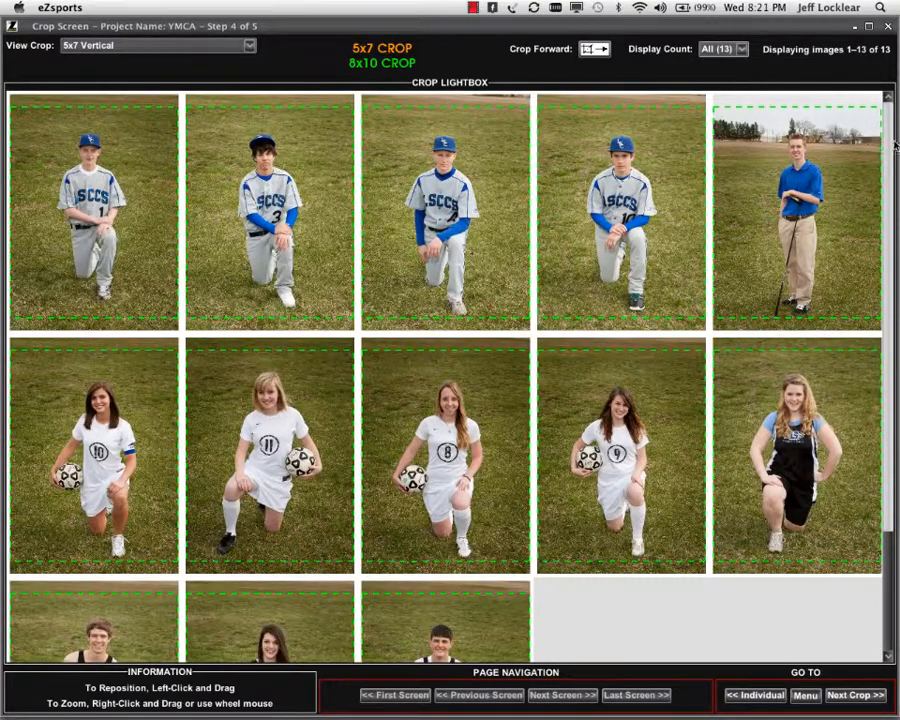
pyautogui.moveTo(889, 144)
pyautogui.mouseDown()
pyautogui.moveTo(888, 275)
pyautogui.moveTo(886, 121)
pyautogui.moveTo(891, 133)
pyautogui.mouseUp()
# - Enlarge and centre the number 1 baseball player within the crop guides, and apply that crop forward to all remaining images
pyautogui.click(140, 163)
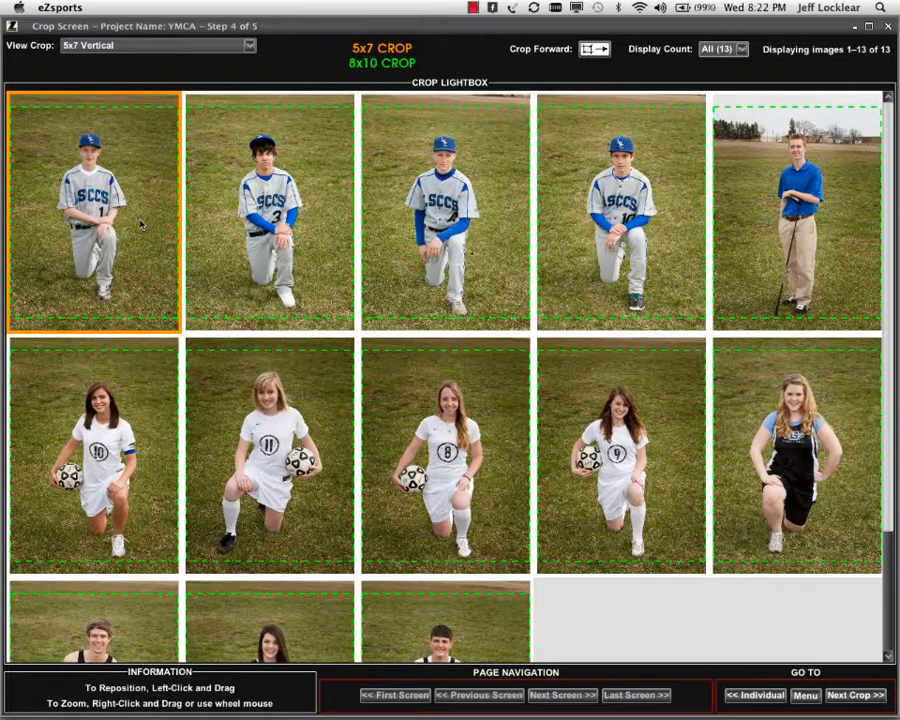
pyautogui.scroll(2, 140, 222)
pyautogui.scroll(2, 140, 222)
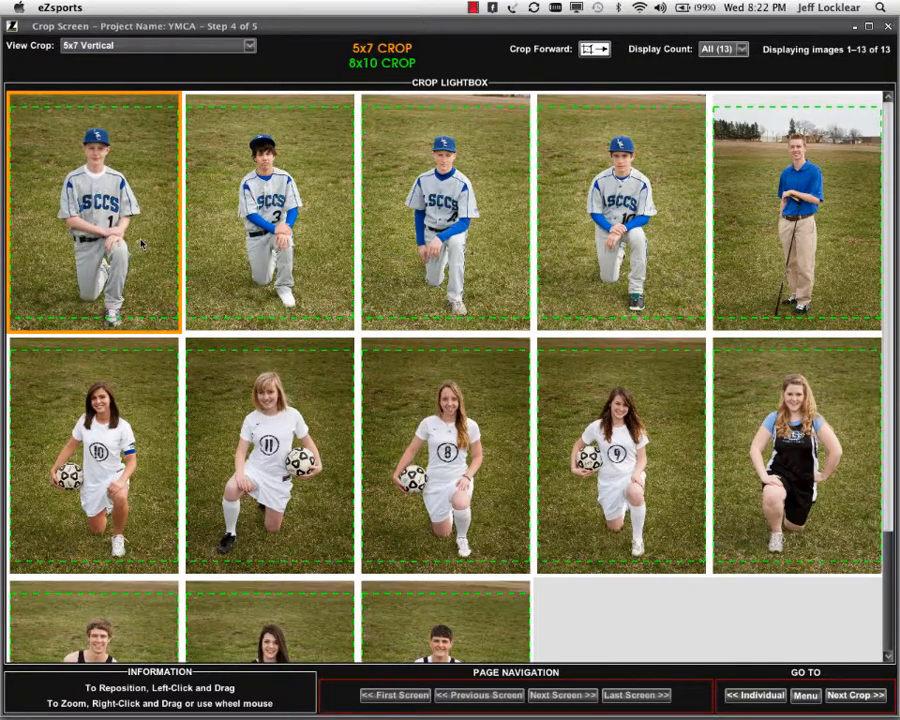
pyautogui.scroll(-3, 141, 243)
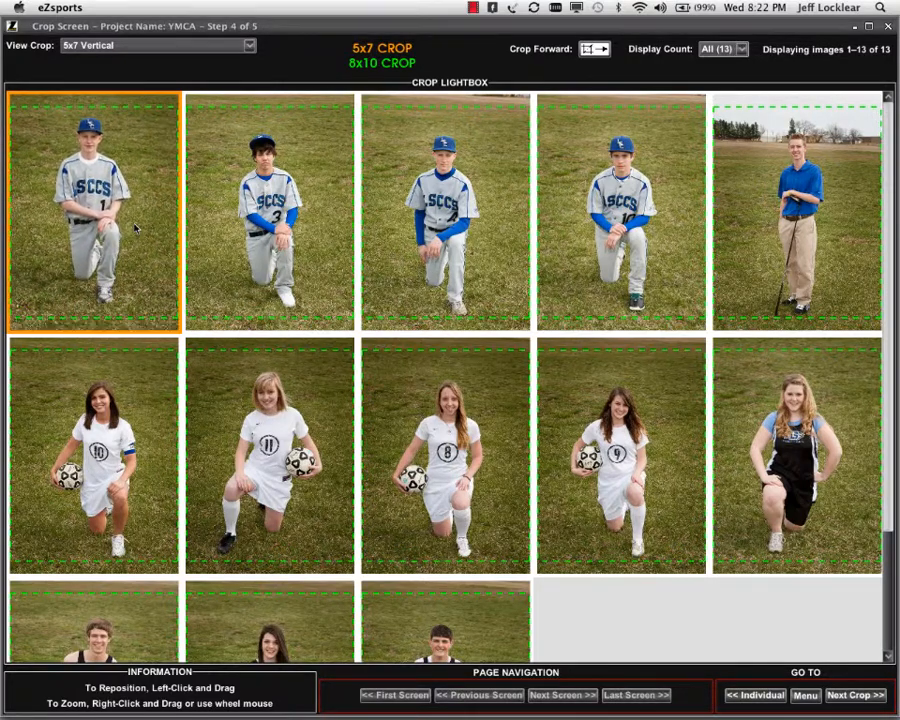
pyautogui.scroll(1, 135, 228)
pyautogui.scroll(1, 135, 228)
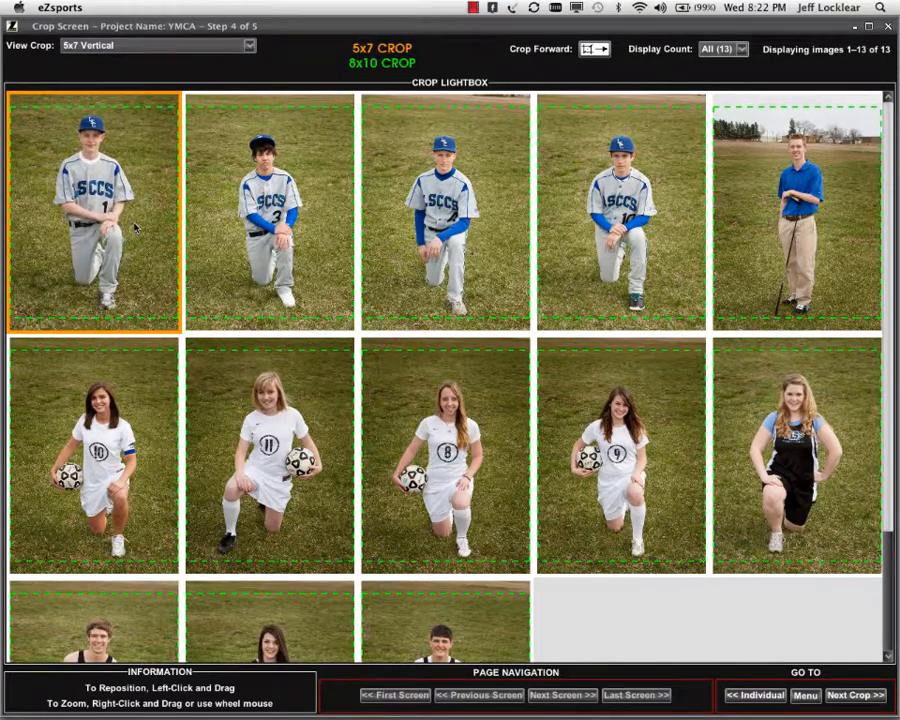
pyautogui.moveTo(135, 228); pyautogui.dragTo(137, 228)
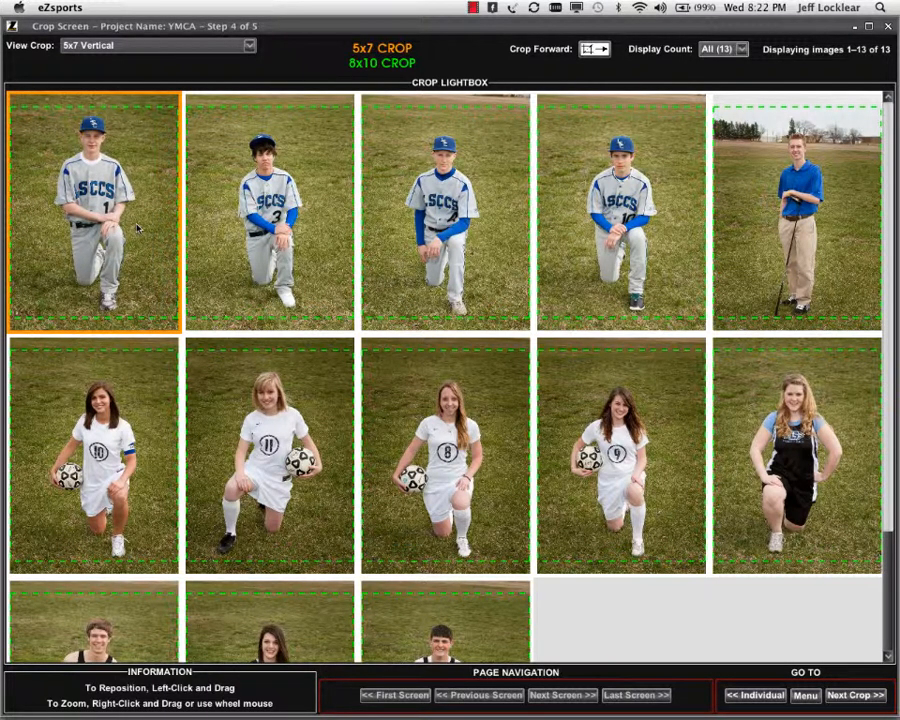
pyautogui.click(589, 54)
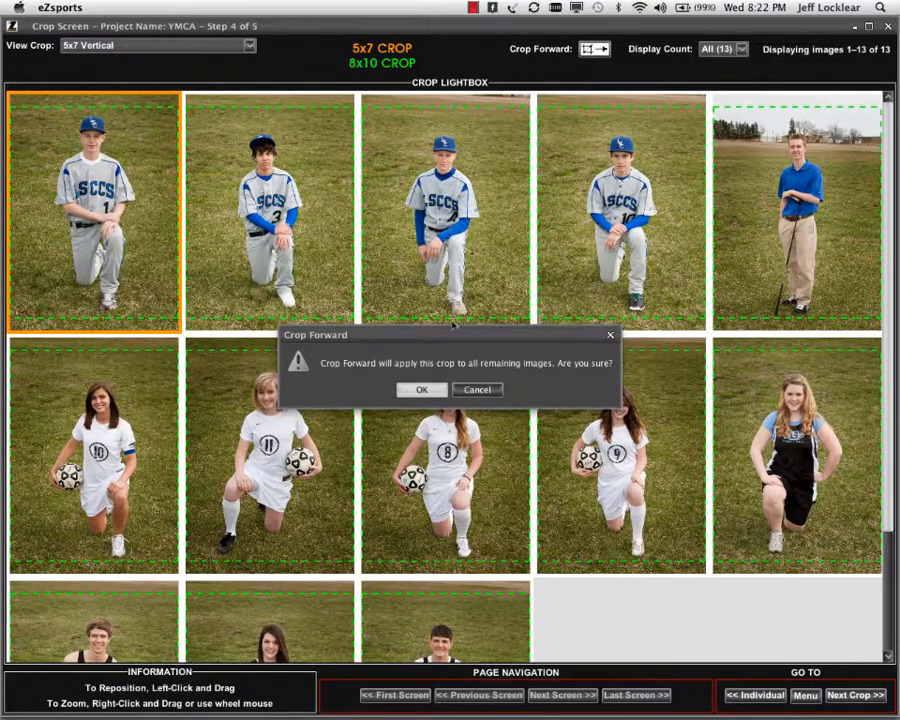
pyautogui.click(420, 391)
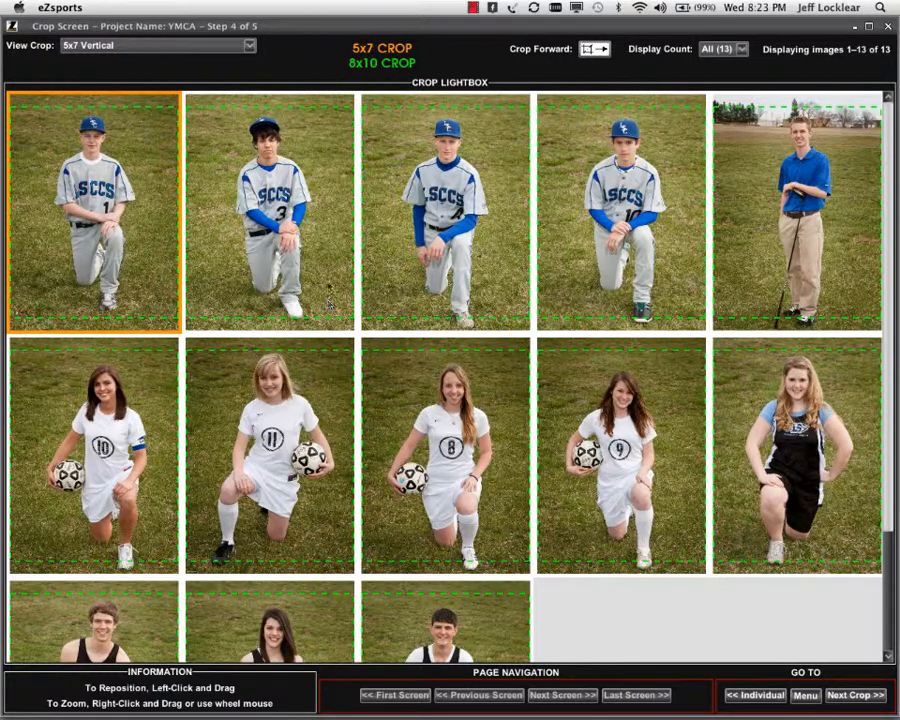
# - Zoom out and reposition the number 3 baseball player within the crop guides, and apply that crop forward to the remaining images
pyautogui.scroll(-3, 329, 300)
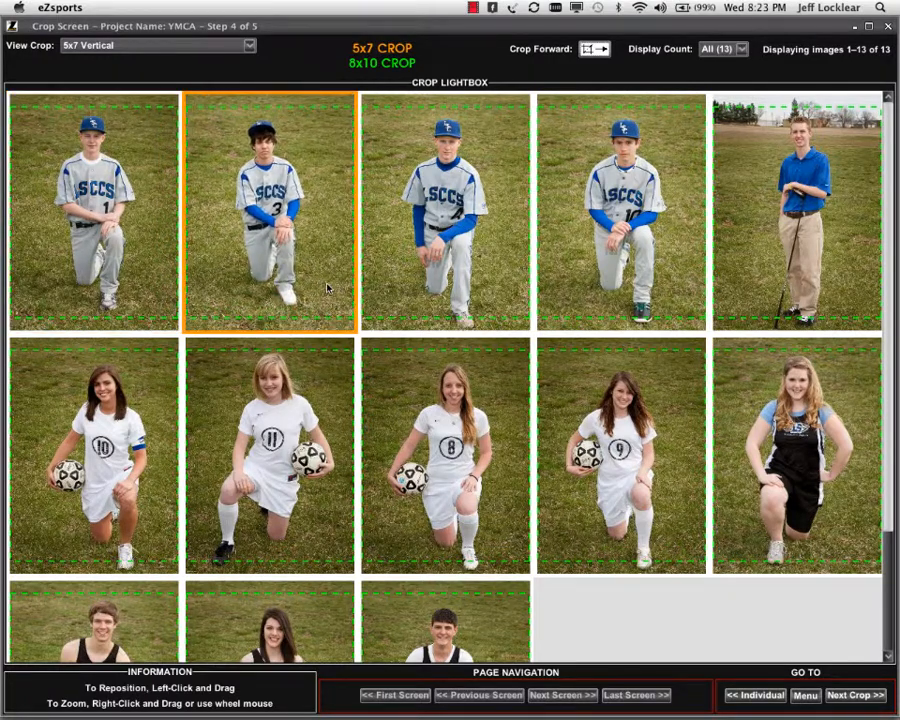
pyautogui.moveTo(327, 288); pyautogui.dragTo(329, 284)
pyautogui.scroll(-1, 329, 286)
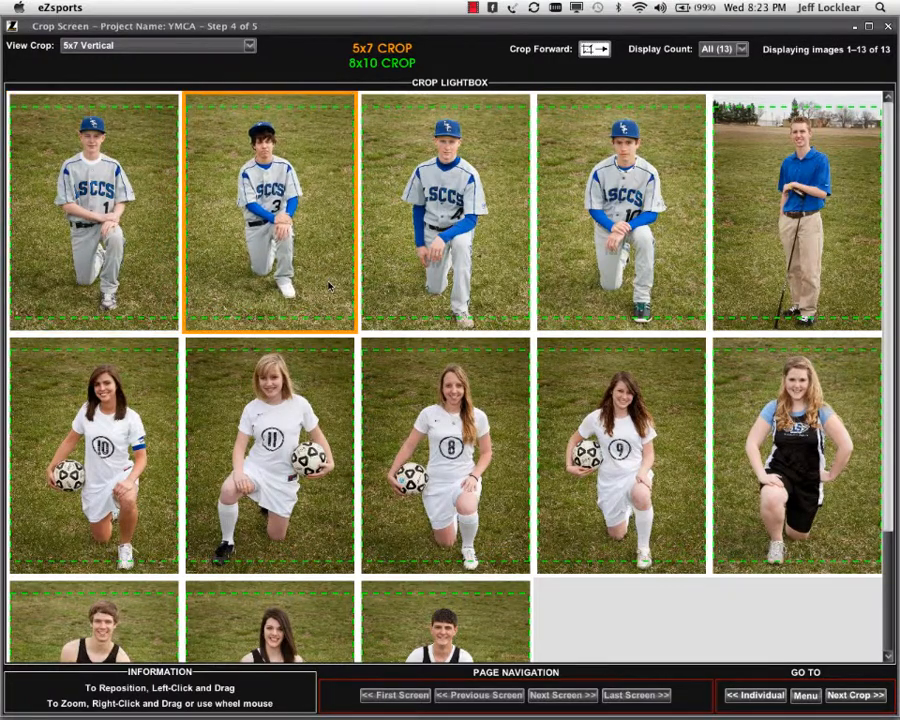
pyautogui.scroll(2, 329, 285)
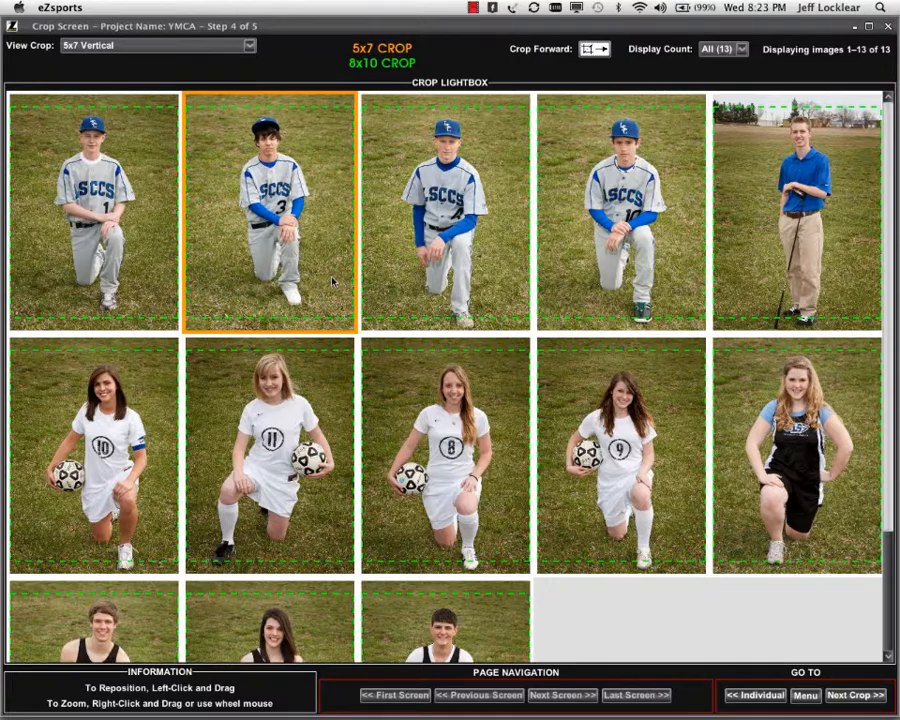
pyautogui.click(590, 50)
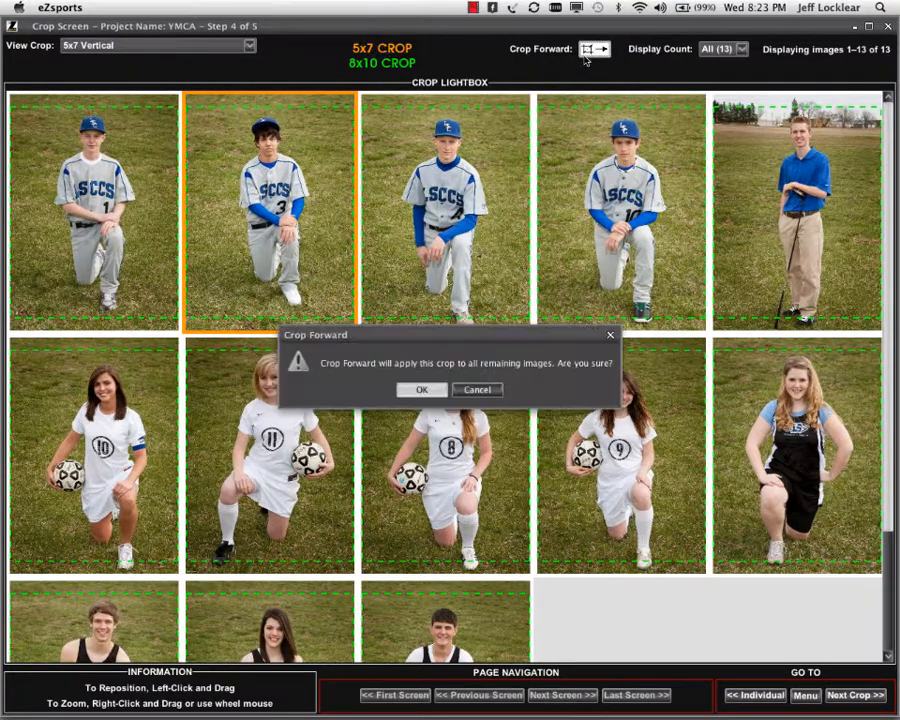
pyautogui.click(410, 390)
# - Adjust the crops of the number 4 and number 10 baseball players, and reposition and slightly shrink the golfer within the guides
pyautogui.click(449, 298)
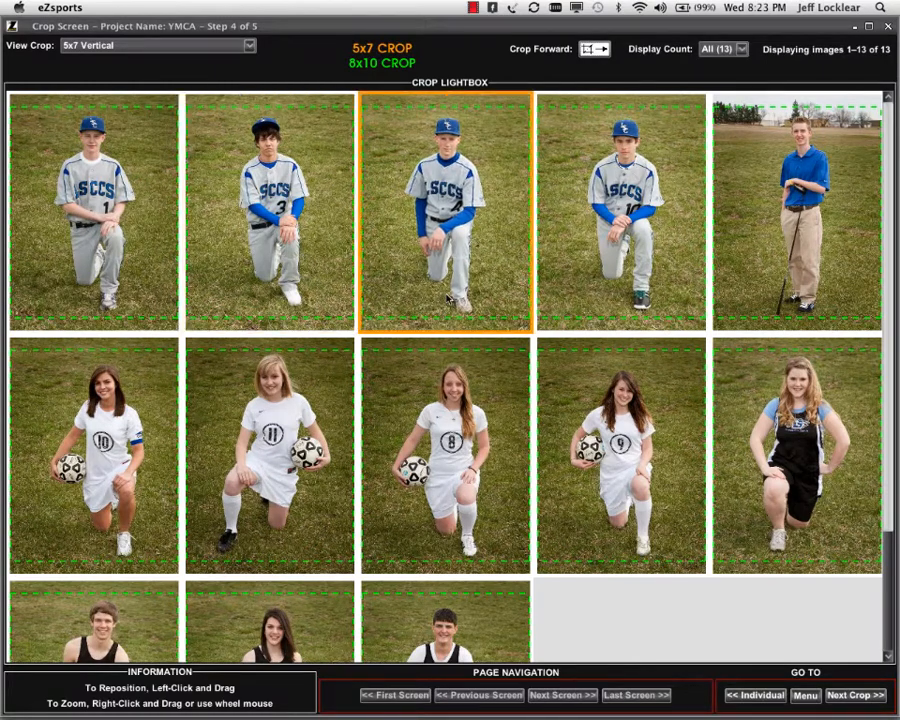
pyautogui.moveTo(449, 298); pyautogui.dragTo(450, 295)
pyautogui.click(590, 272)
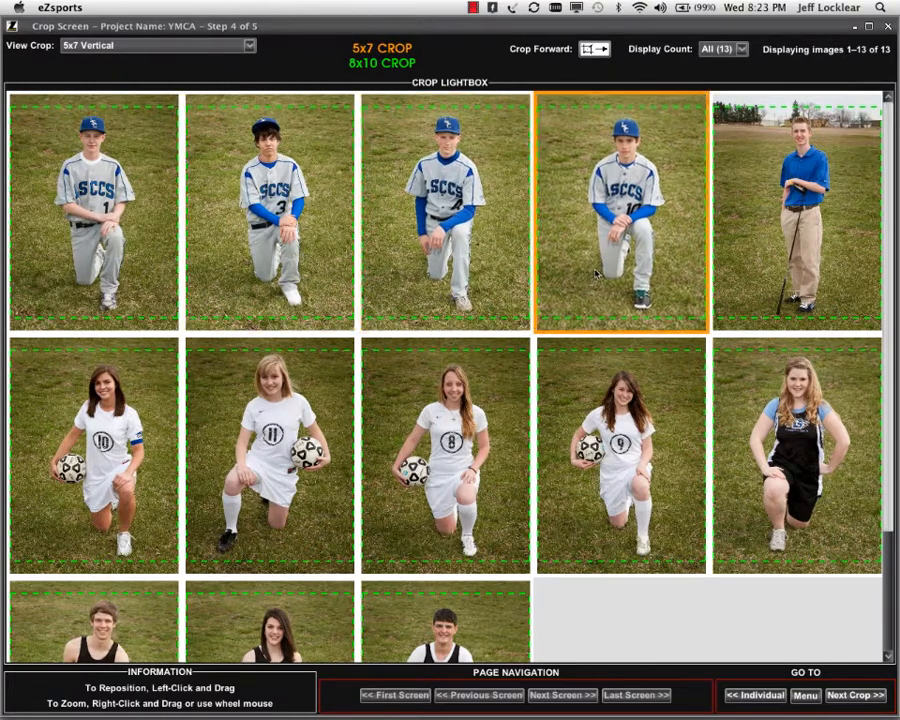
pyautogui.click(772, 263)
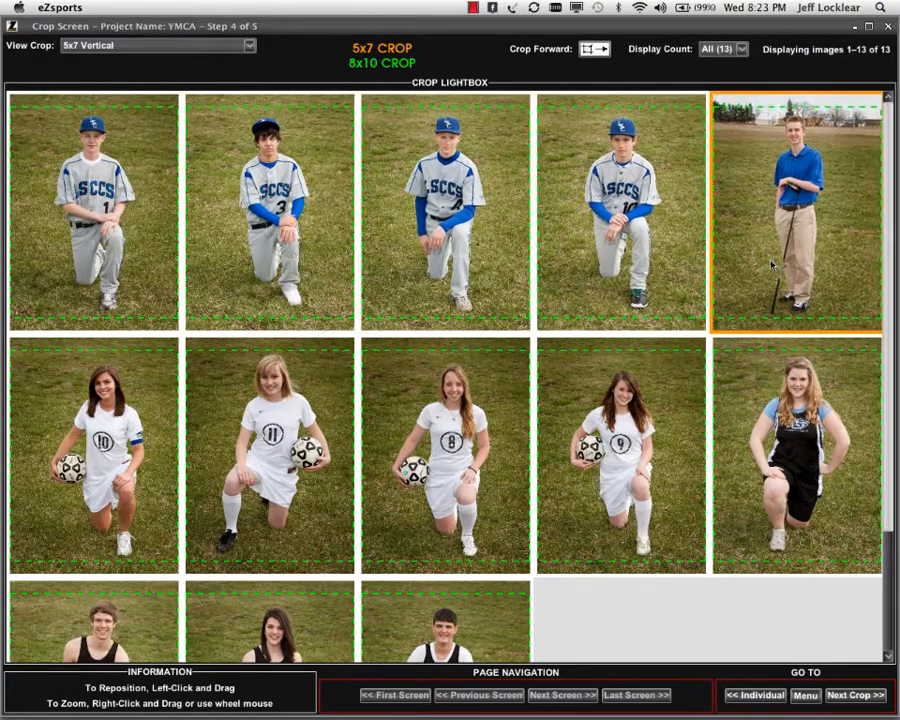
pyautogui.scroll(-3, 772, 263)
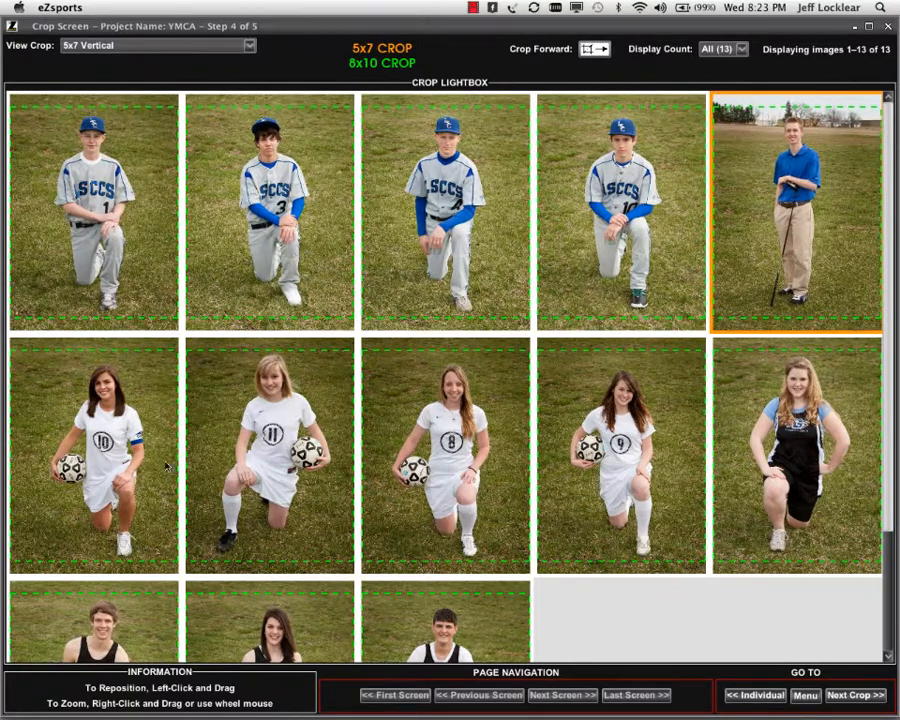
# - Fine-tune the crops of the four individual soccer players, numbers 10, 11, 8 and 9, so each sits centred within the guides
pyautogui.click(123, 487)
pyautogui.moveTo(123, 487); pyautogui.dragTo(105, 482)
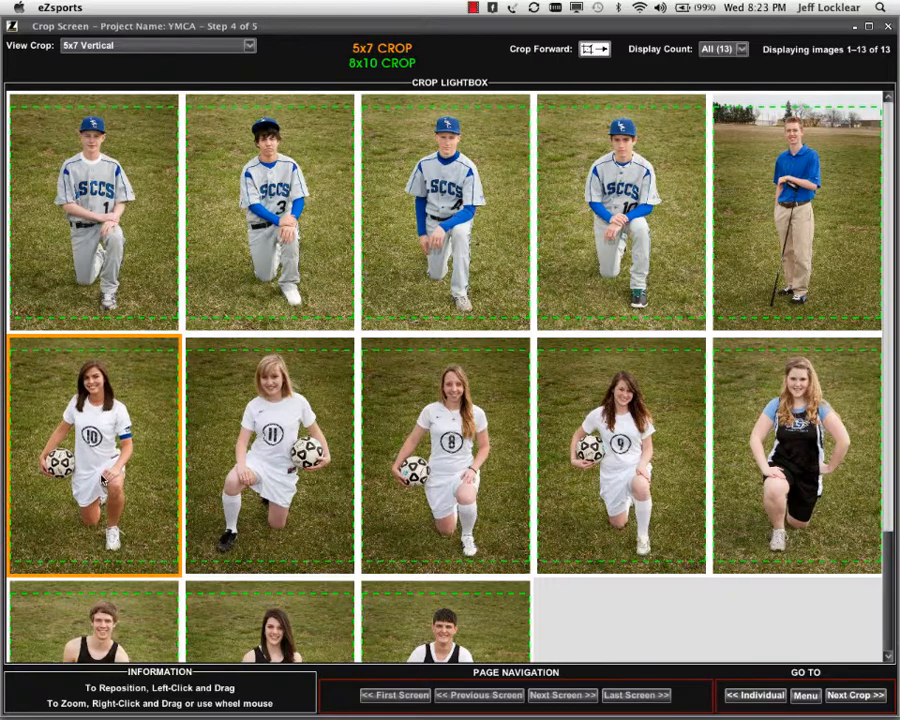
pyautogui.click(250, 484)
pyautogui.scroll(-3, 251, 484)
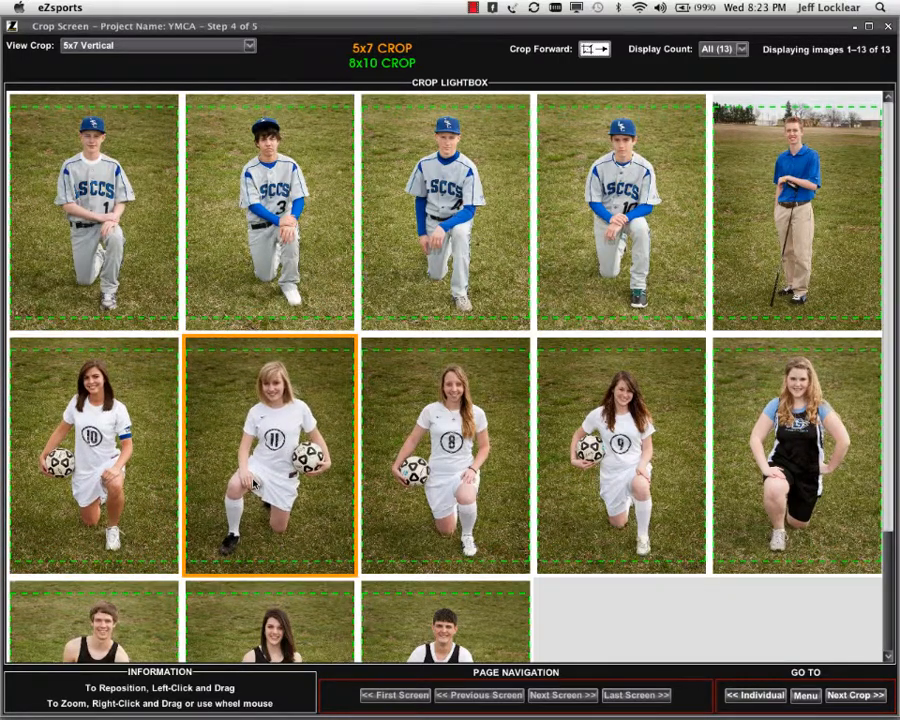
pyautogui.click(443, 504)
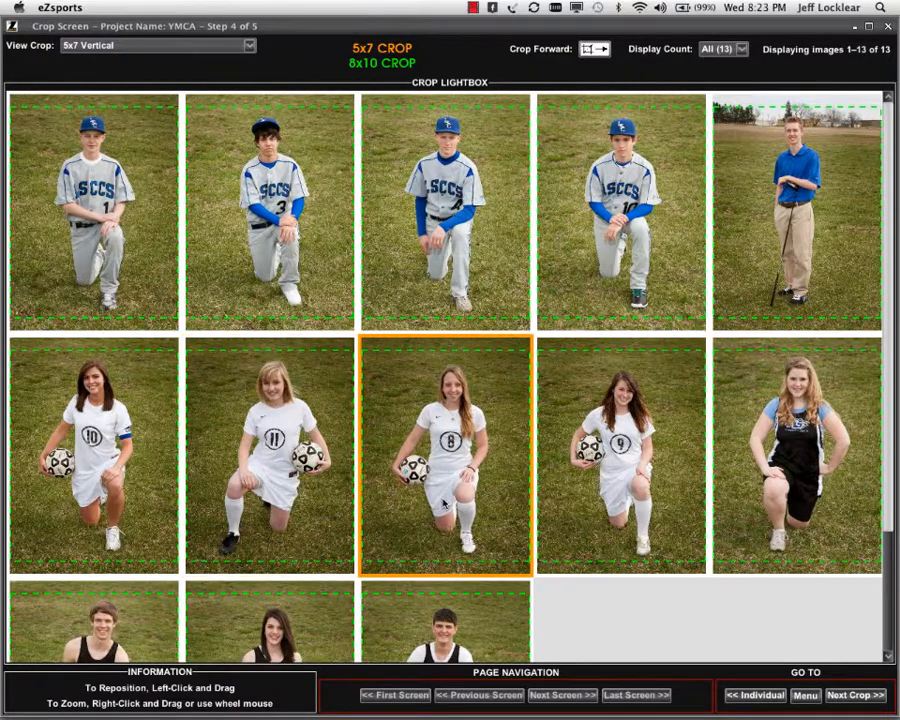
pyautogui.scroll(2, 437, 502)
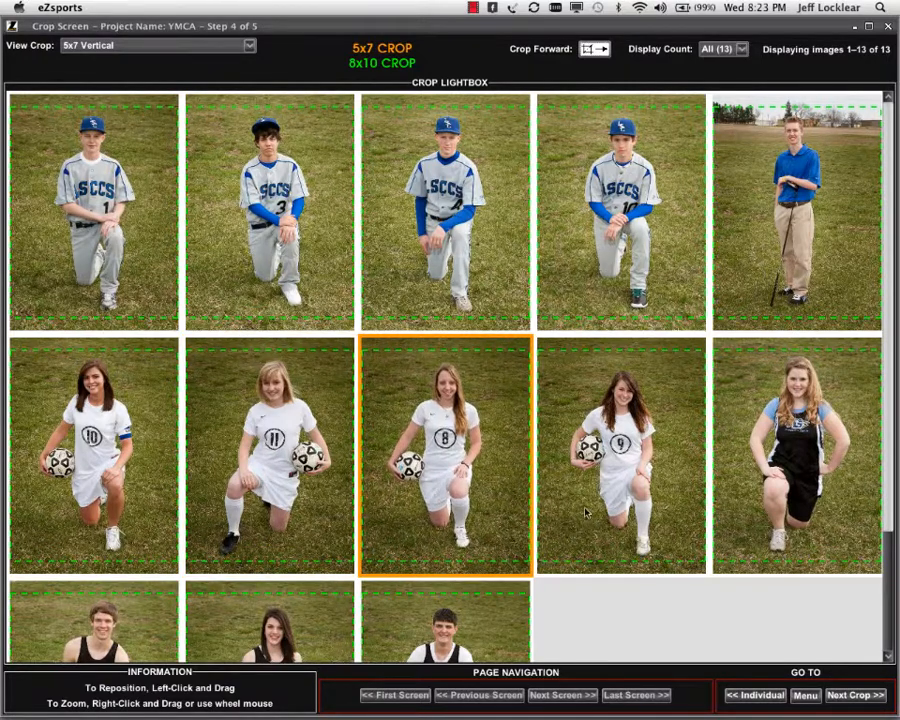
pyautogui.moveTo(611, 507); pyautogui.dragTo(605, 496)
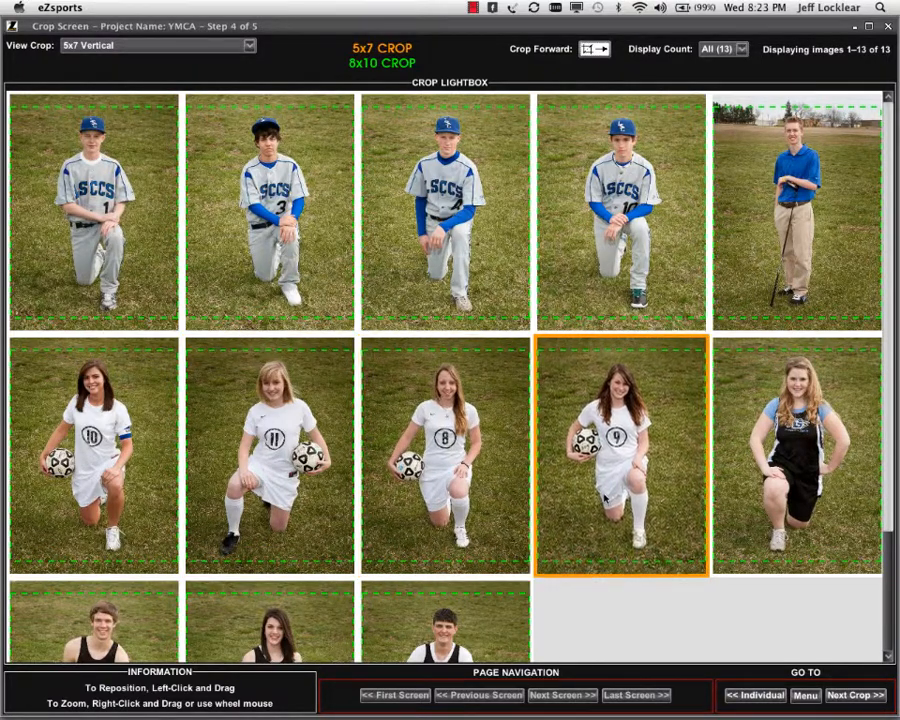
# - Reposition the four individual track athletes so each sits centred within the 5x7 vertical crop guides
pyautogui.click(781, 498)
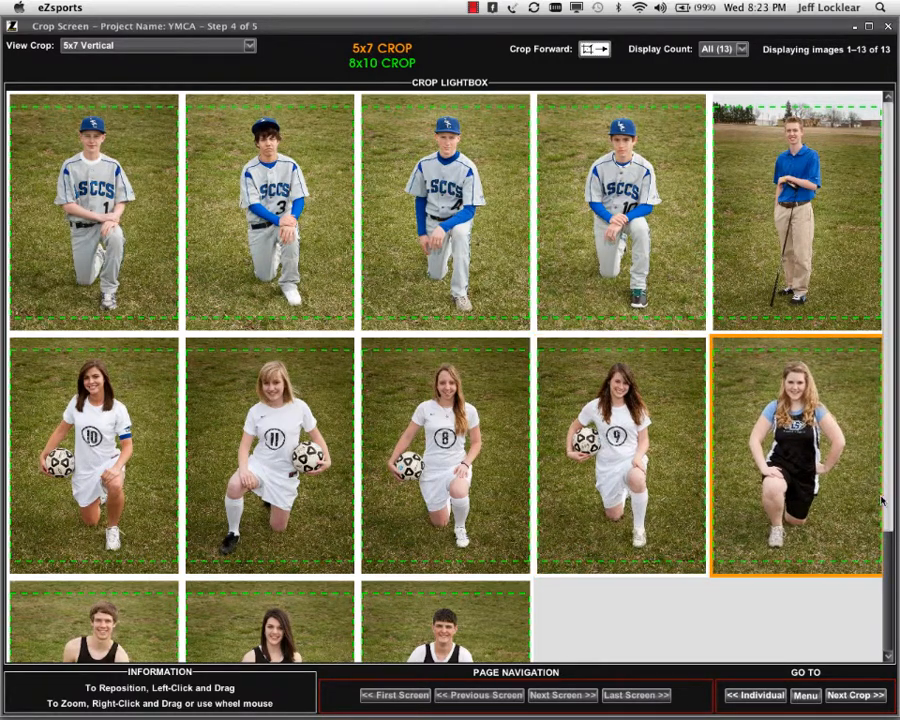
pyautogui.scroll(-3, 884, 502)
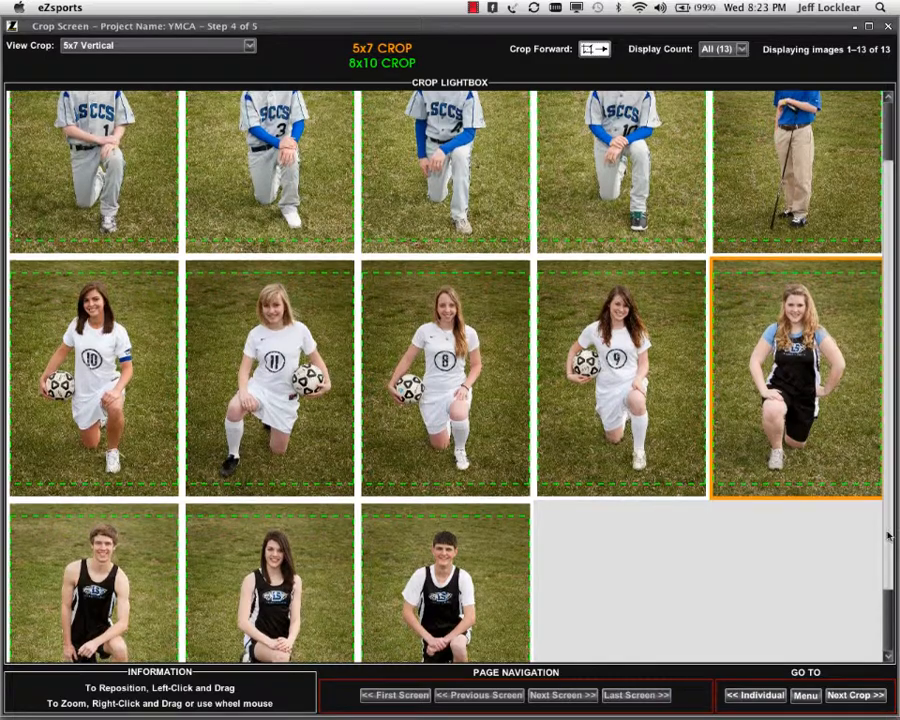
pyautogui.scroll(-3, 888, 537)
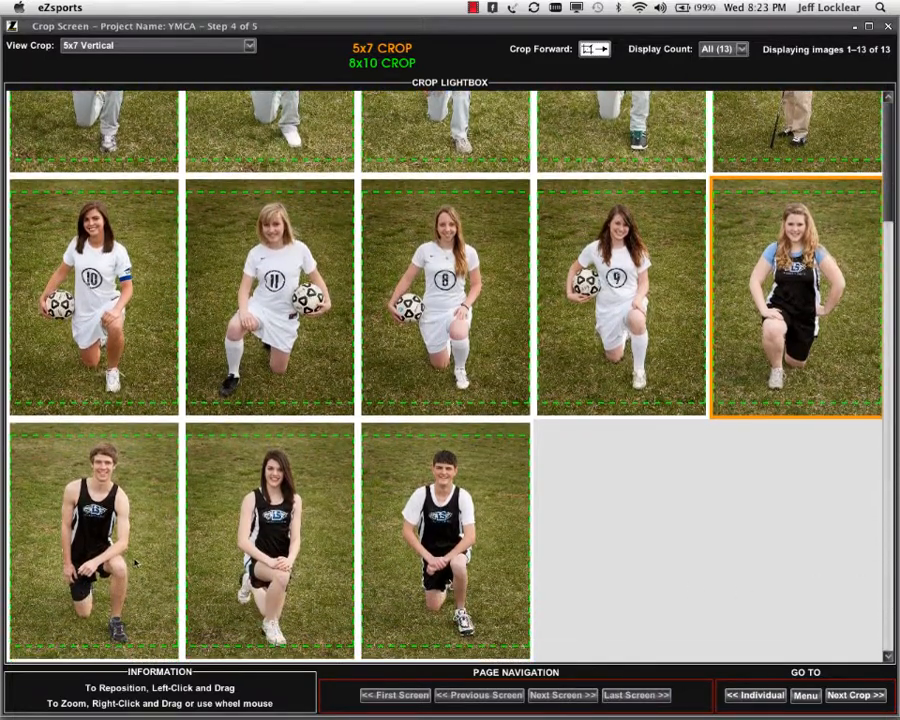
pyautogui.moveTo(135, 563); pyautogui.dragTo(120, 562)
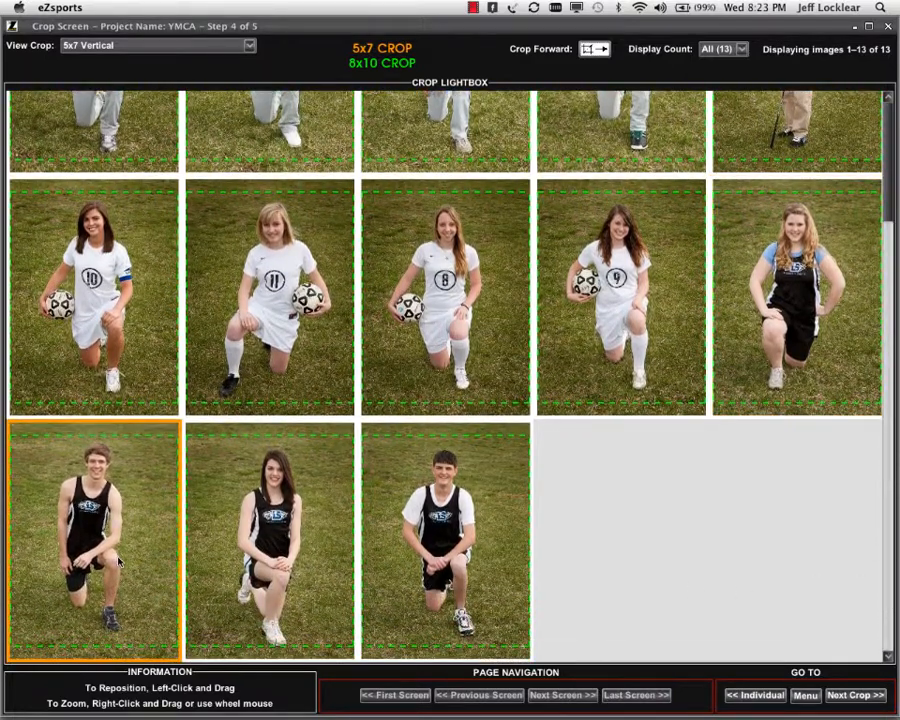
pyautogui.click(283, 565)
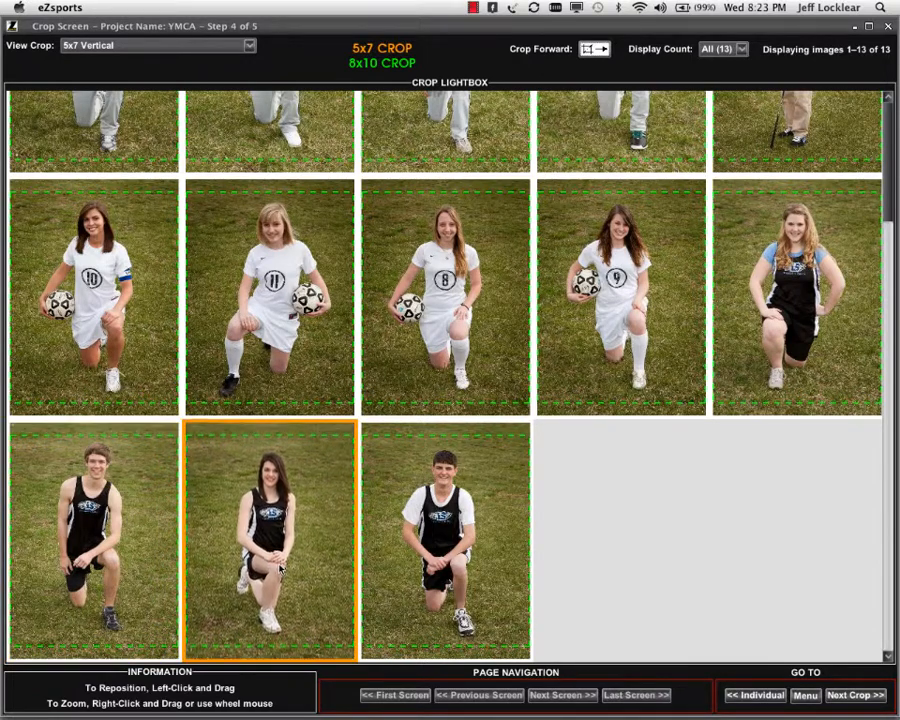
pyautogui.moveTo(438, 562); pyautogui.dragTo(435, 562)
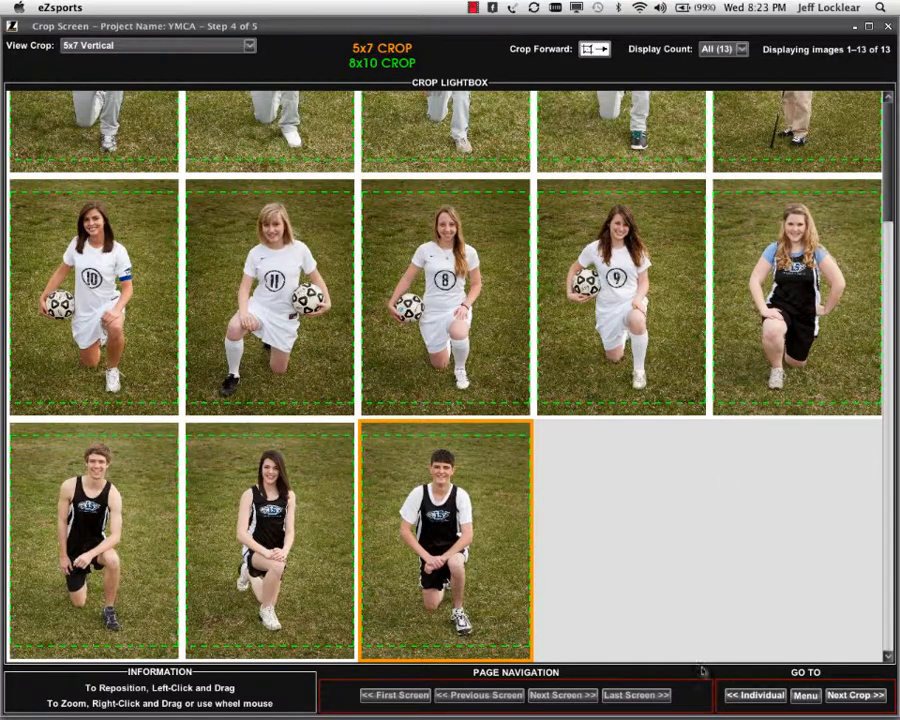
# - Move on to the 5x7 Horizontal crop, enlarge and centre the baseball team within the guides, and apply that crop forward to the remaining images
pyautogui.click(855, 696)
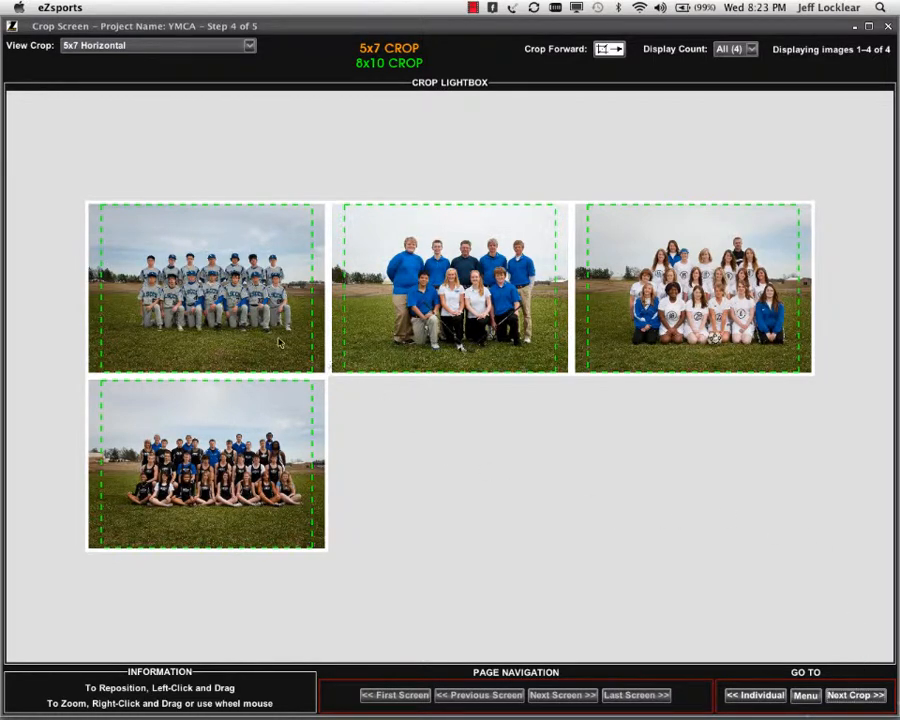
pyautogui.scroll(5, 280, 342)
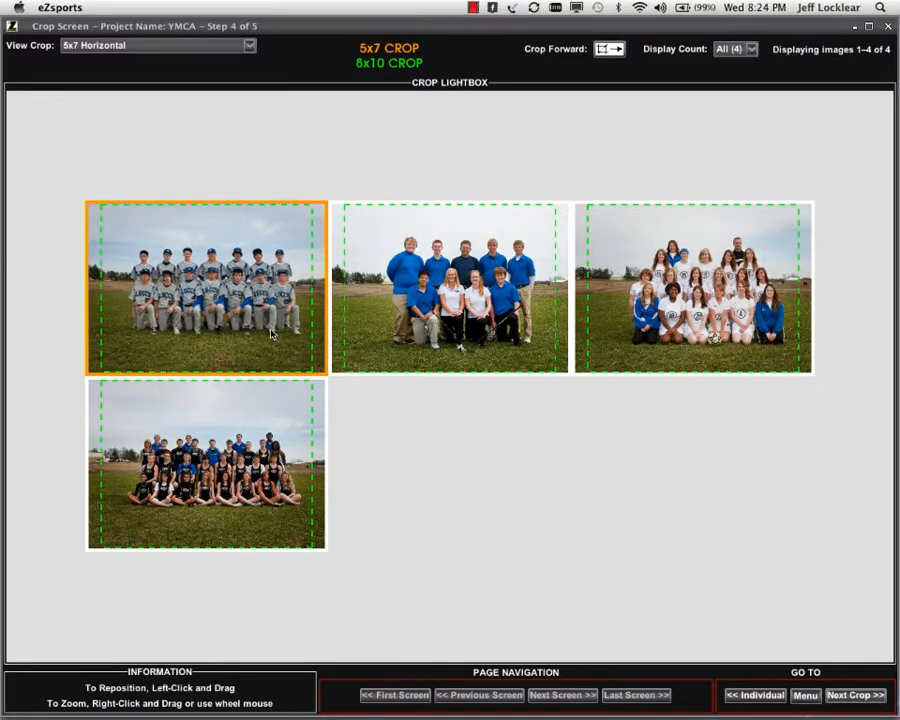
pyautogui.scroll(3, 263, 336)
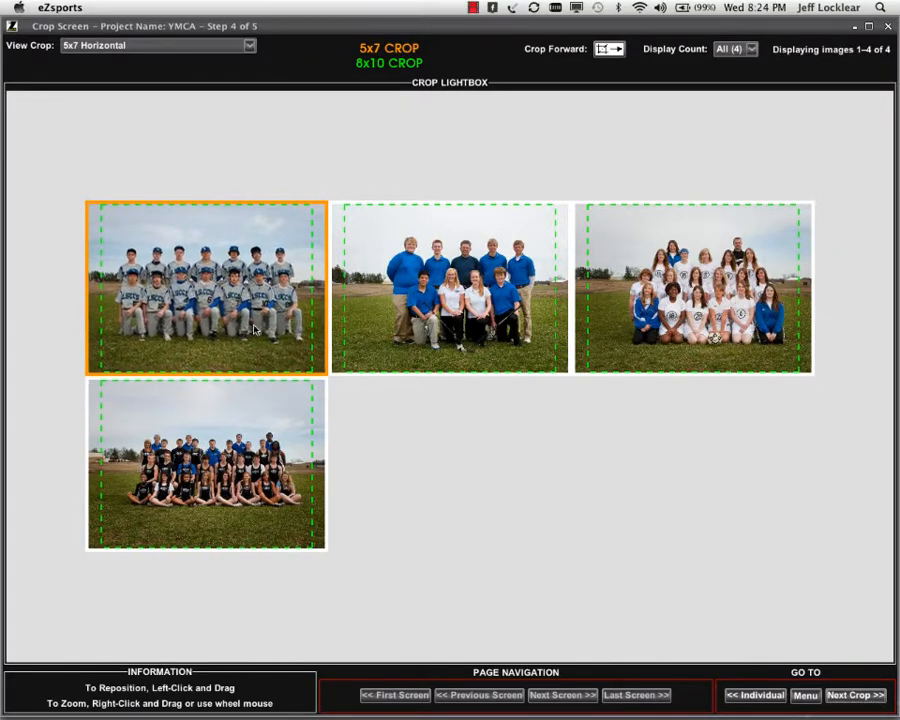
pyautogui.scroll(4, 255, 332)
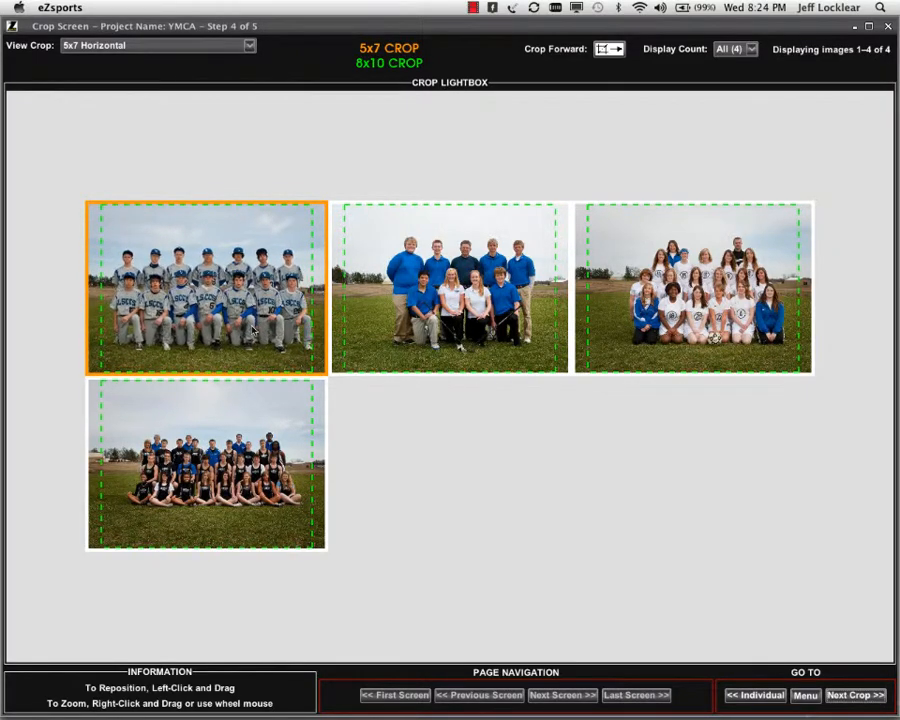
pyautogui.moveTo(248, 327); pyautogui.dragTo(248, 325)
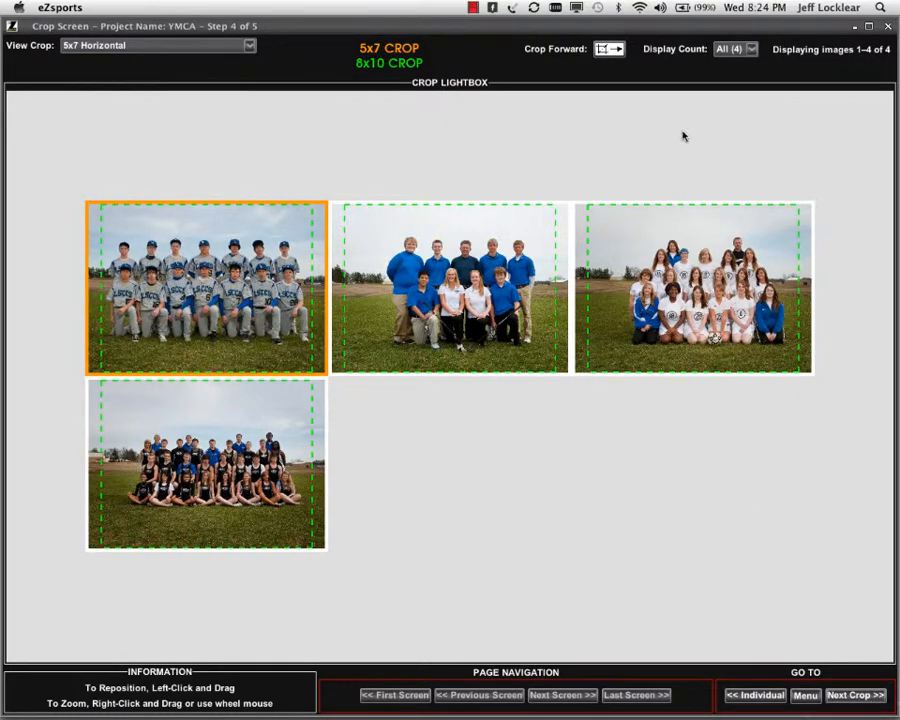
pyautogui.click(620, 51)
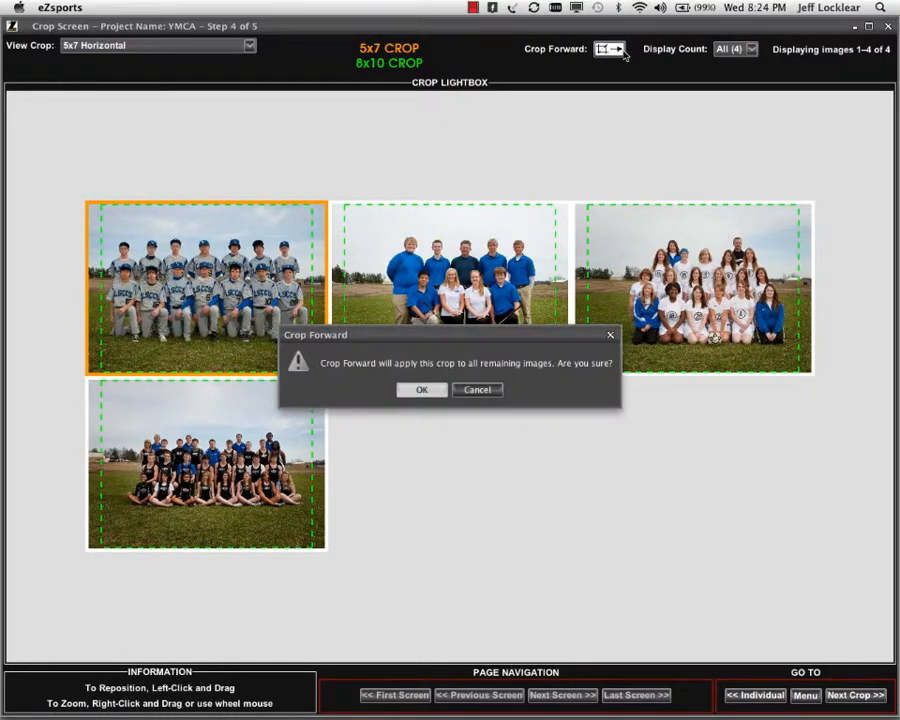
pyautogui.click(422, 390)
# - Slightly shrink the golf team in its 5x7 horizontal crop so the whole group fits within the guides
pyautogui.click(470, 350)
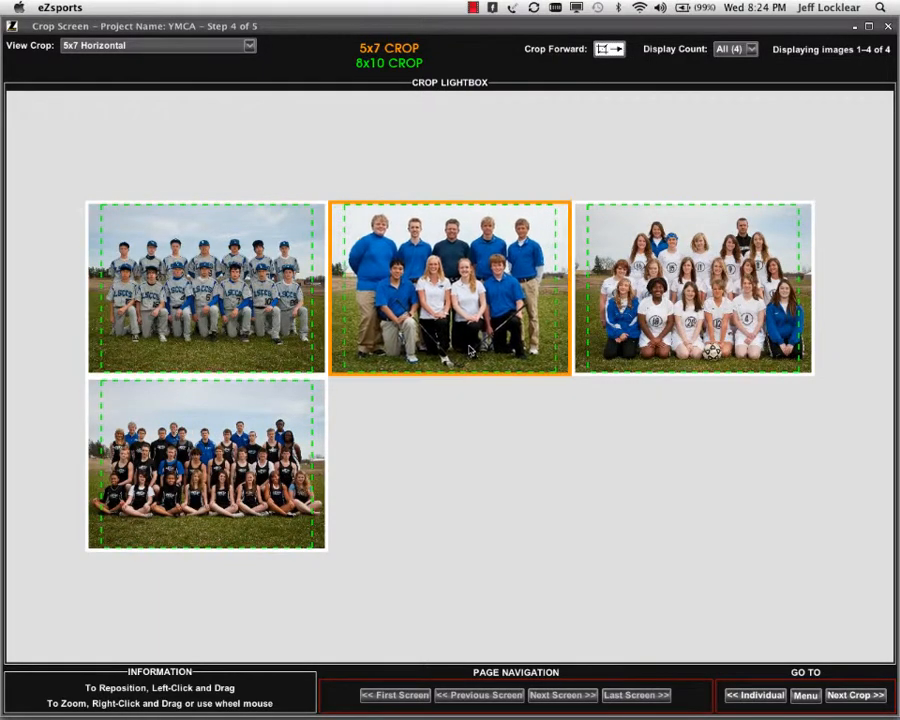
pyautogui.scroll(-3, 470, 350)
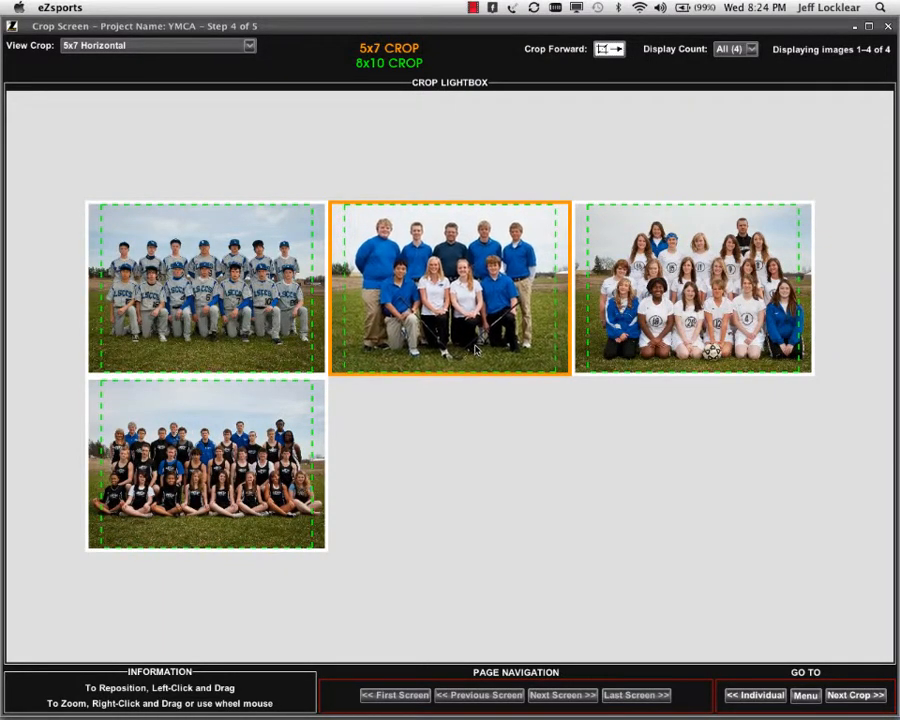
pyautogui.scroll(2, 476, 350)
pyautogui.scroll(-2, 476, 350)
# - Shrink and reposition the soccer team and track team photos so each group sits centred within the 5x7 horizontal guides
pyautogui.click(673, 322)
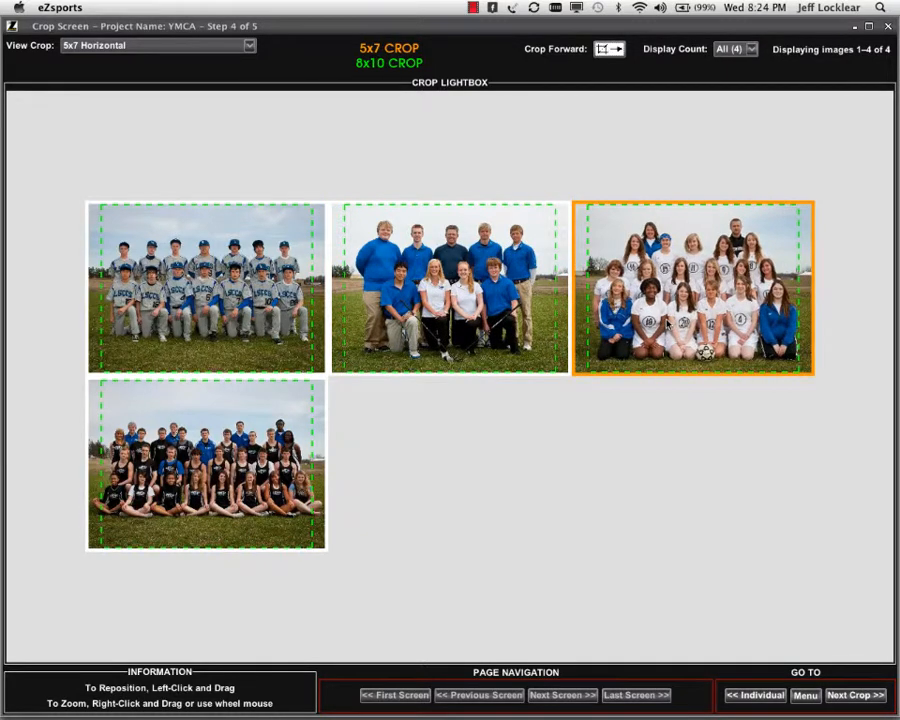
pyautogui.scroll(-3, 670, 325)
pyautogui.moveTo(668, 324); pyautogui.dragTo(670, 327)
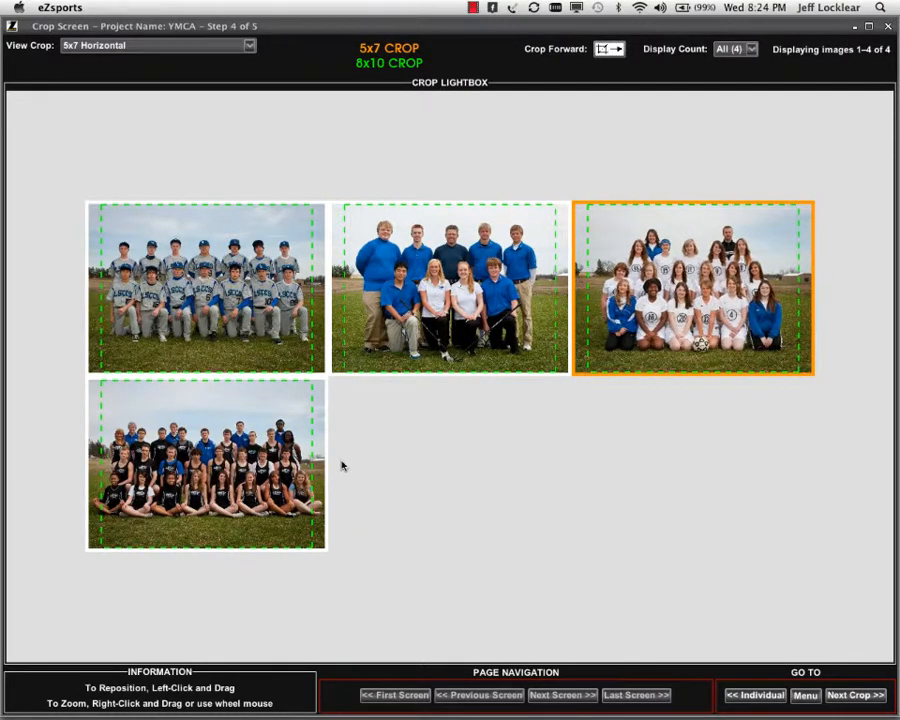
pyautogui.click(291, 484)
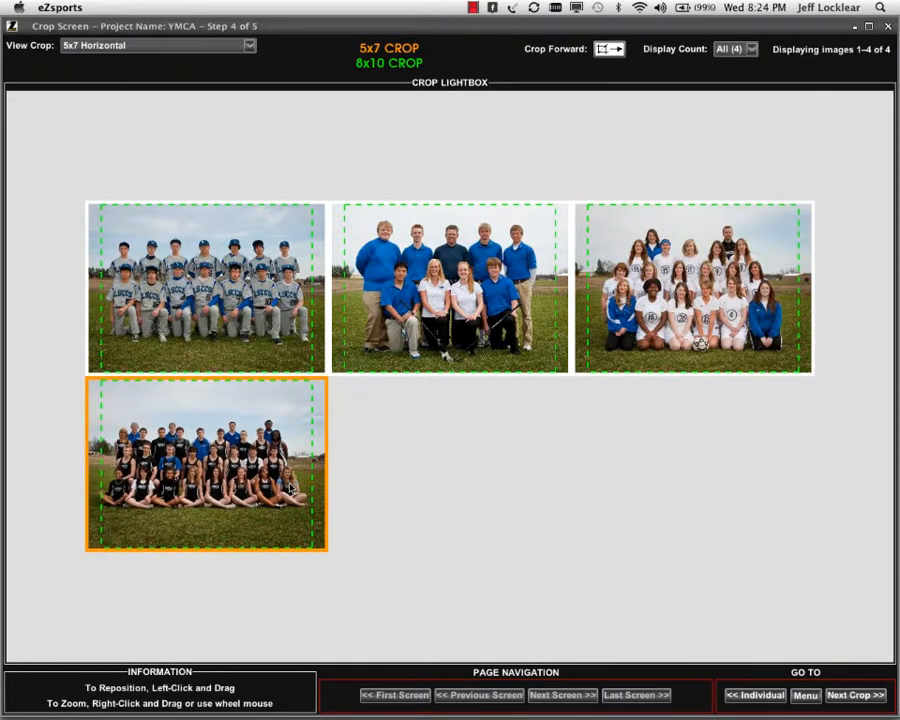
pyautogui.moveTo(291, 484)
pyautogui.mouseDown()
pyautogui.moveTo(299, 501)
pyautogui.moveTo(299, 491)
pyautogui.mouseUp()
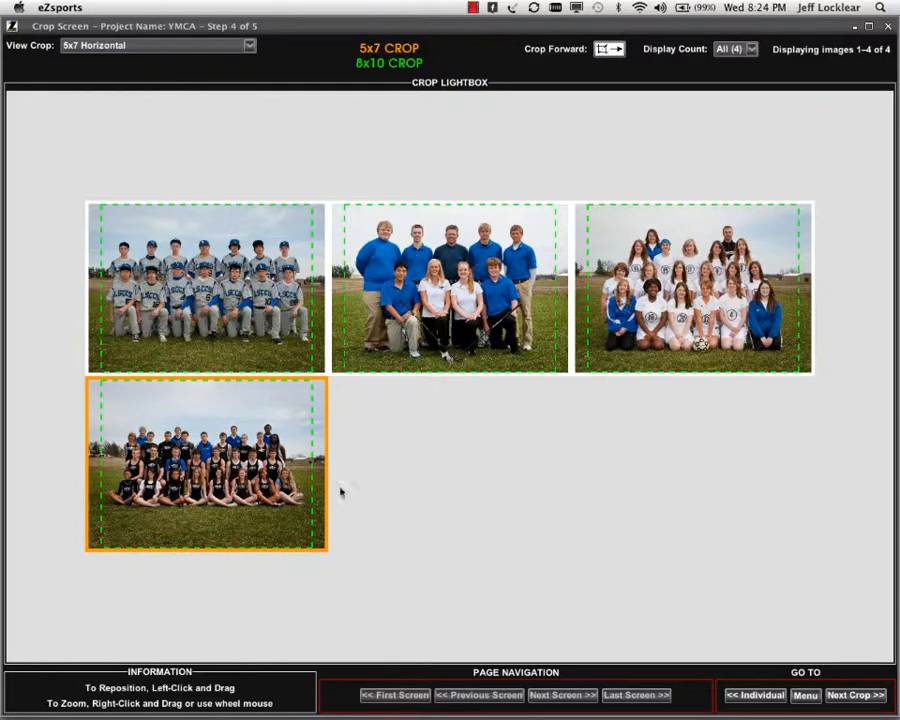
# - Move on to the 8x10 Team Border Sports Fan crop, reposition and enlarge the first baseball team, and apply that crop forward
pyautogui.click(855, 695)
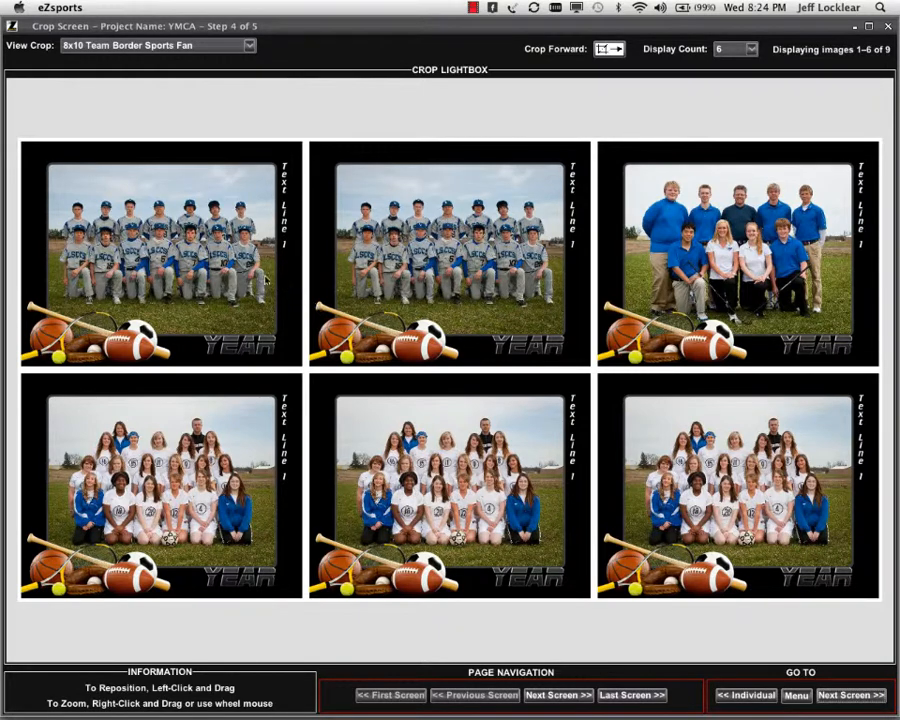
pyautogui.click(265, 283)
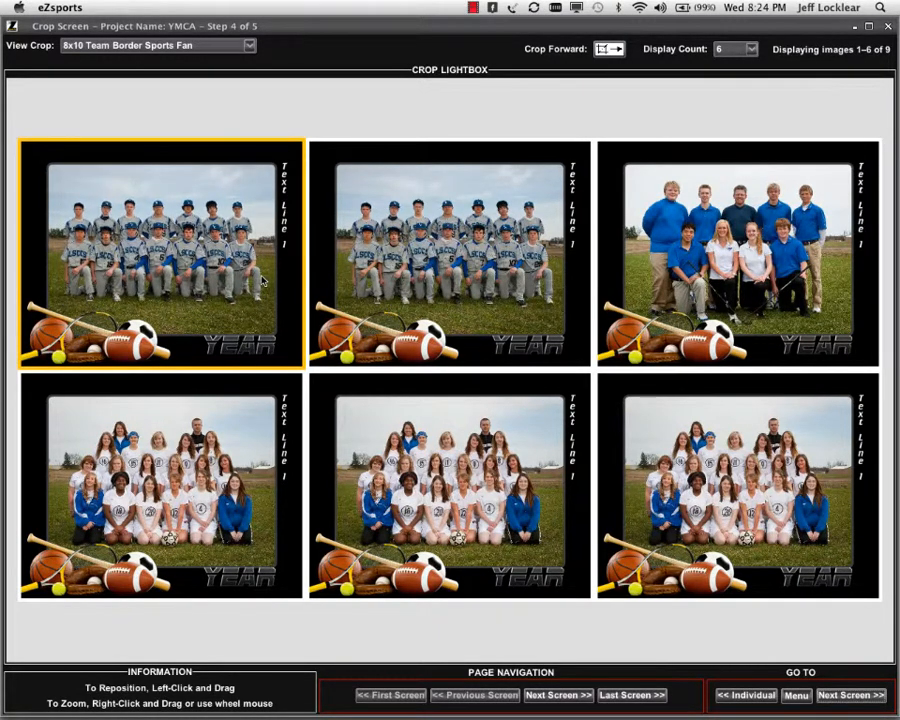
pyautogui.moveTo(263, 282); pyautogui.dragTo(261, 279)
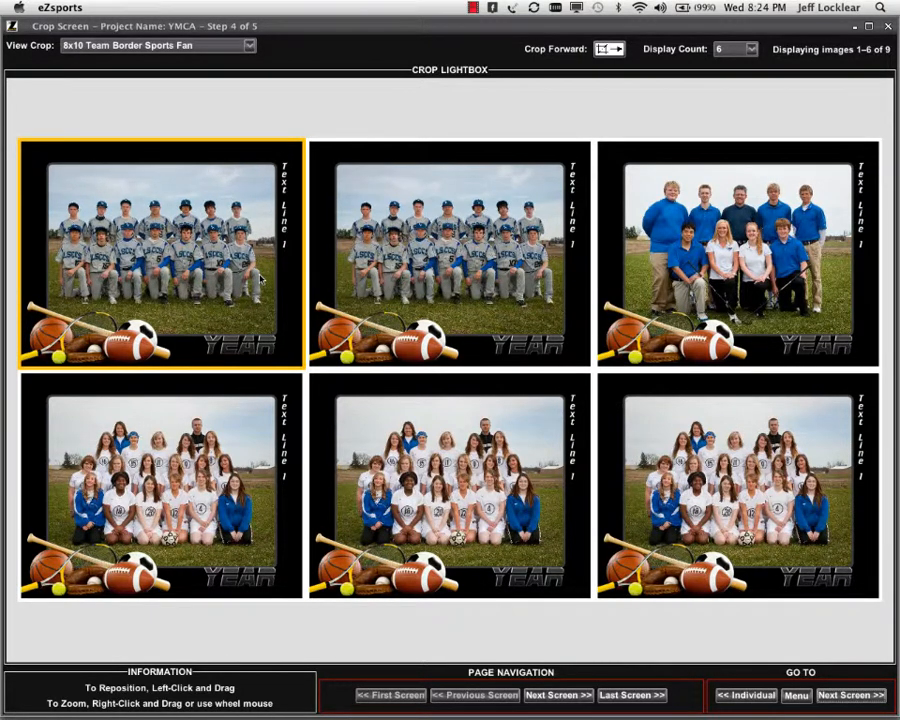
pyautogui.scroll(2, 261, 279)
pyautogui.scroll(2, 260, 278)
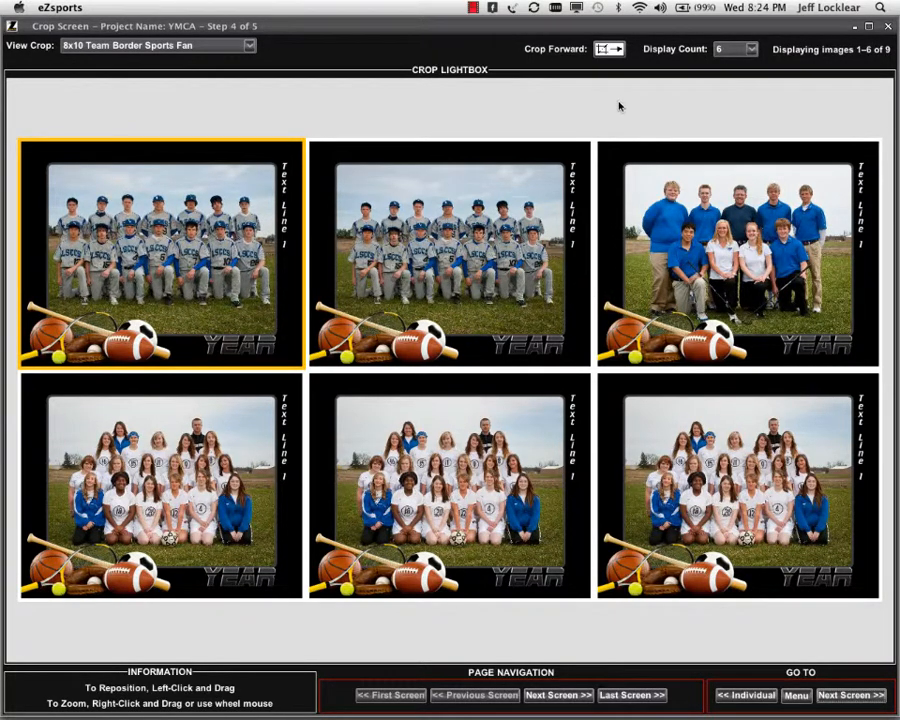
pyautogui.click(609, 48)
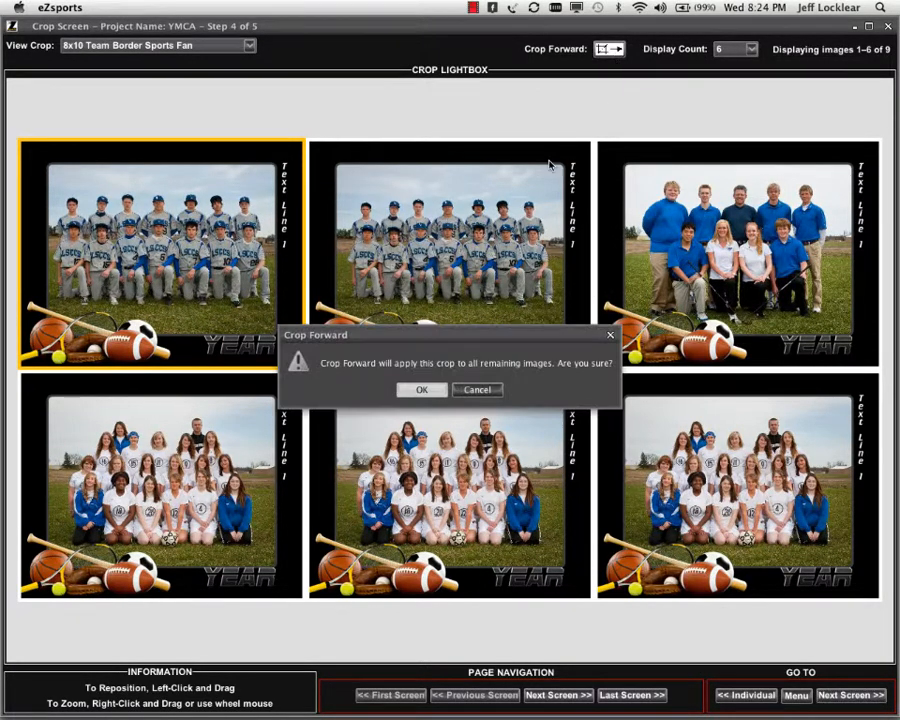
pyautogui.click(424, 391)
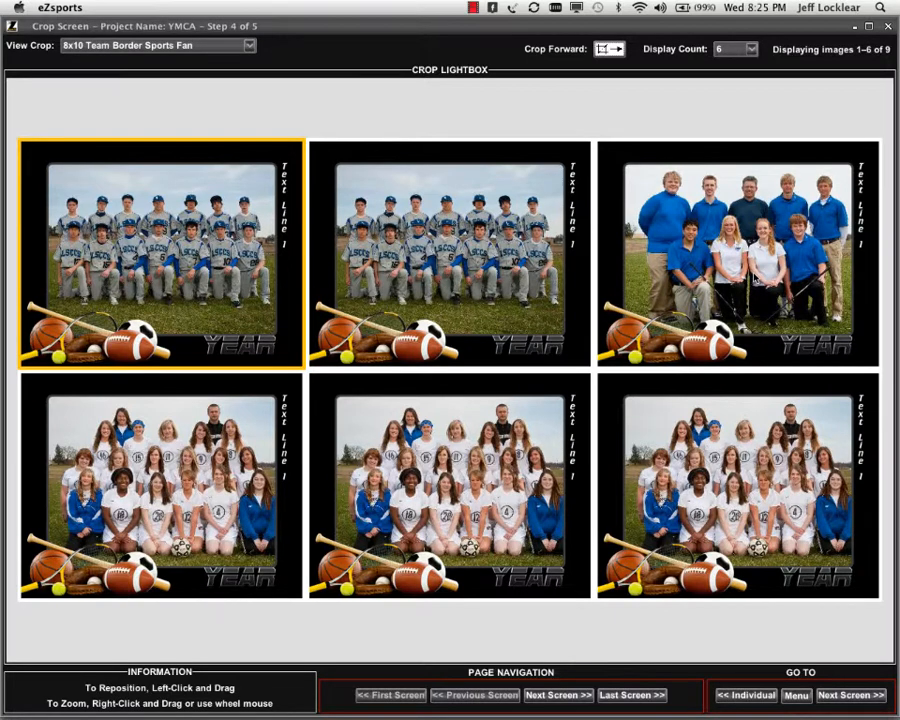
# - Shrink and recentre the golf team inside its sports border, and set the display count to All (9)
pyautogui.scroll(-3, 738, 252)
pyautogui.moveTo(754, 278); pyautogui.dragTo(750, 281)
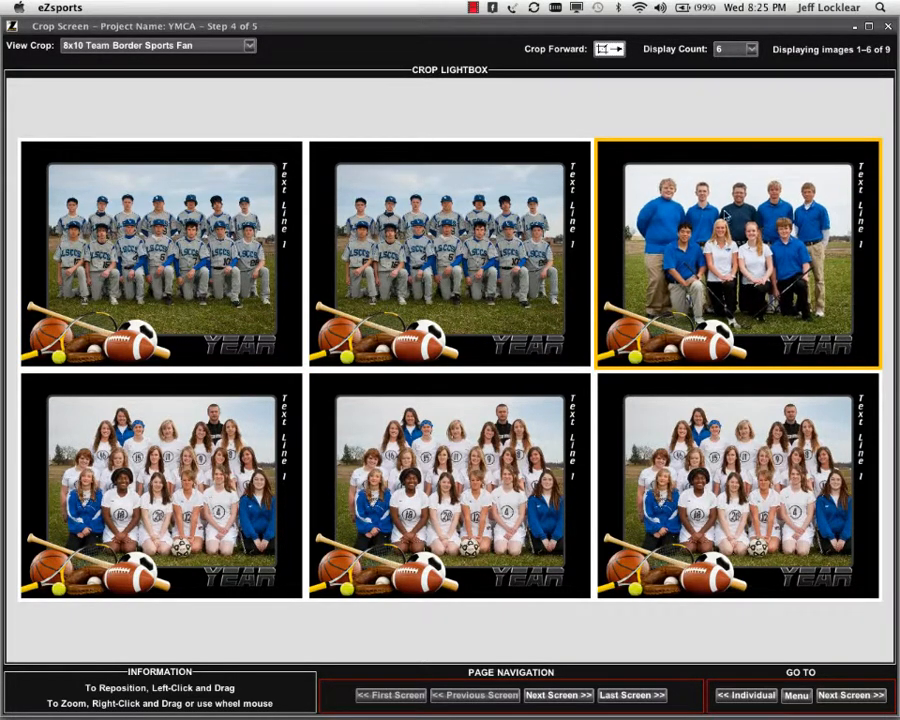
pyautogui.click(752, 49)
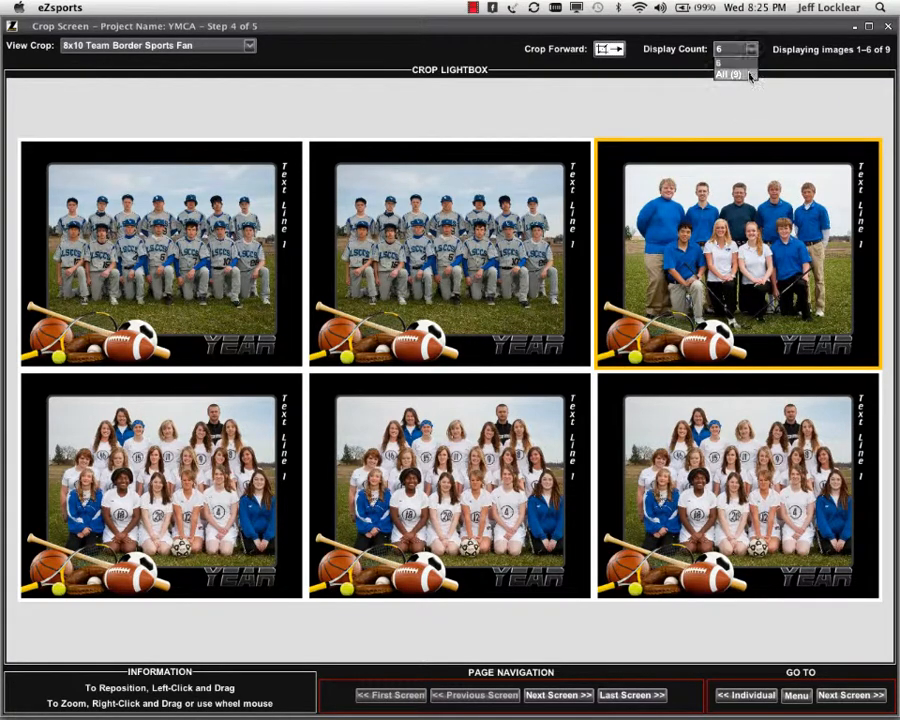
pyautogui.click(745, 75)
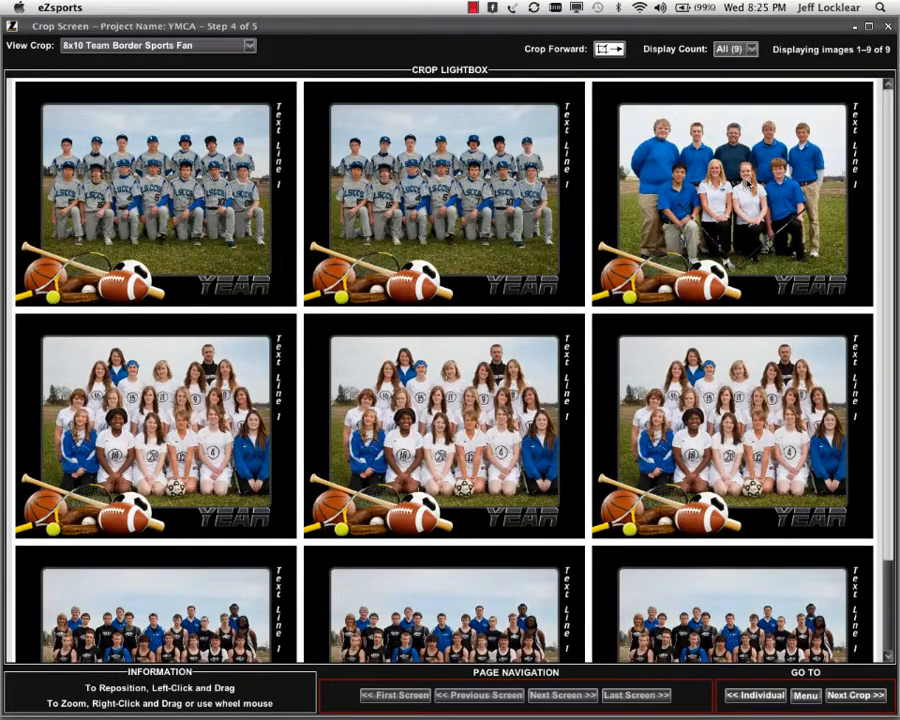
# - Select the three soccer team borders together and shrink their photos so the whole team fits inside the frame
pyautogui.scroll(-3, 891, 254)
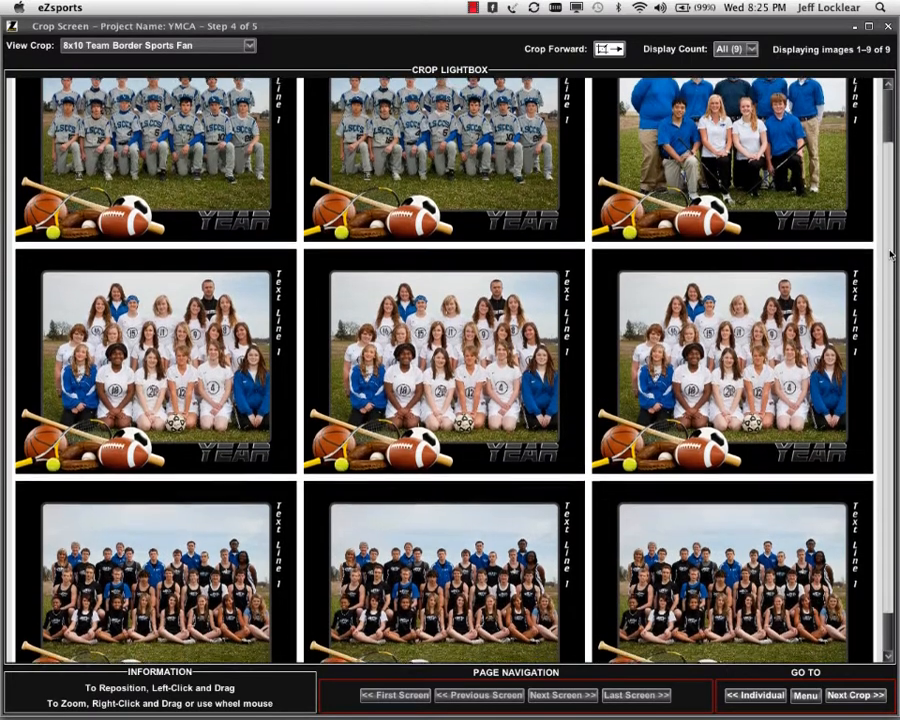
pyautogui.scroll(-1, 891, 258)
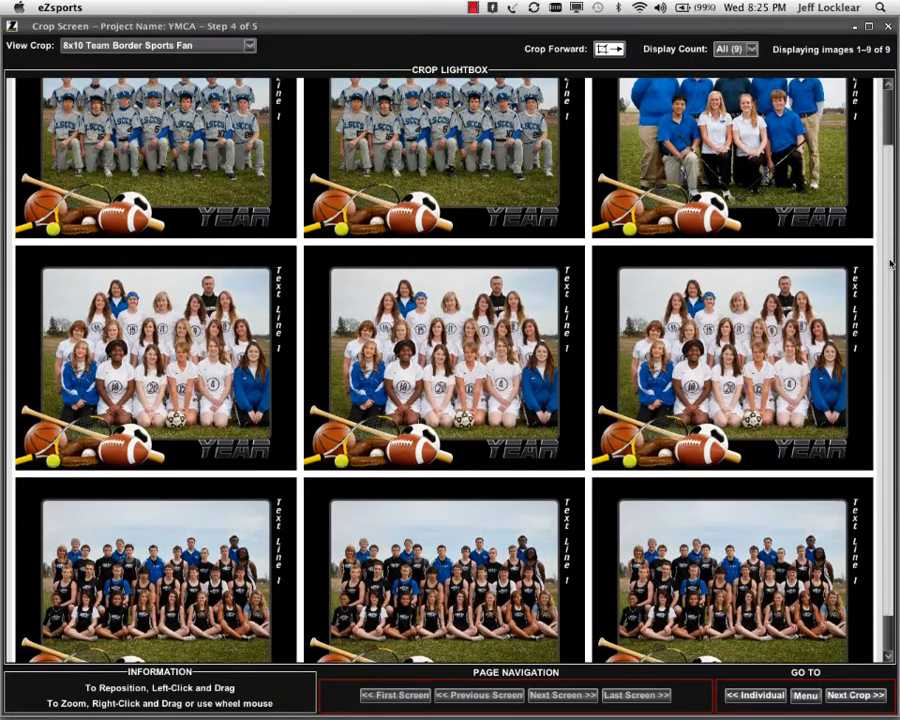
pyautogui.click(159, 314)
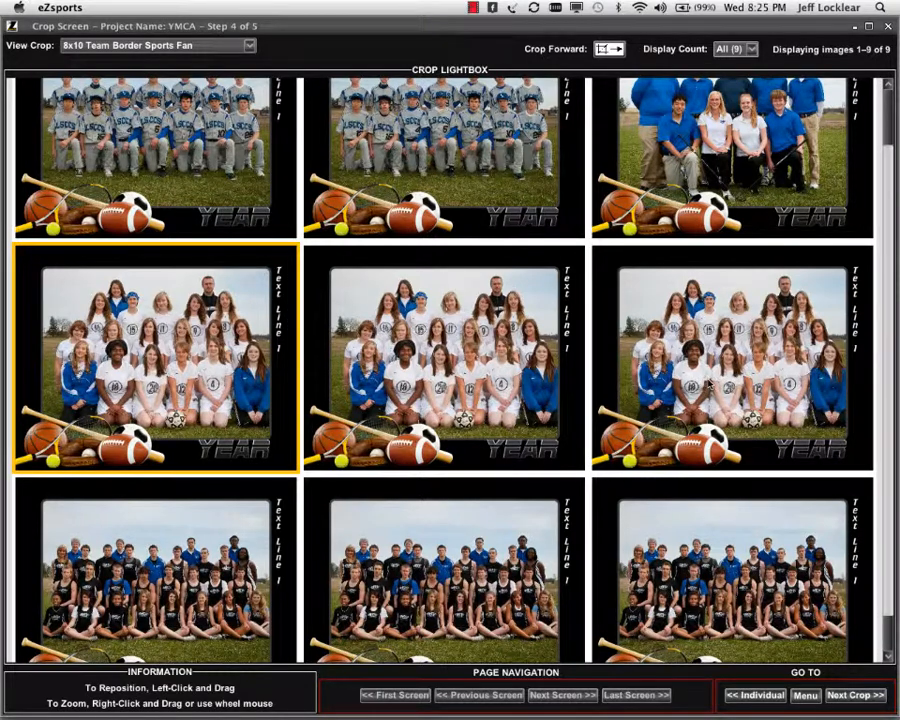
pyautogui.keyDown('shift'); pyautogui.click(708, 383); pyautogui.keyUp('shift')
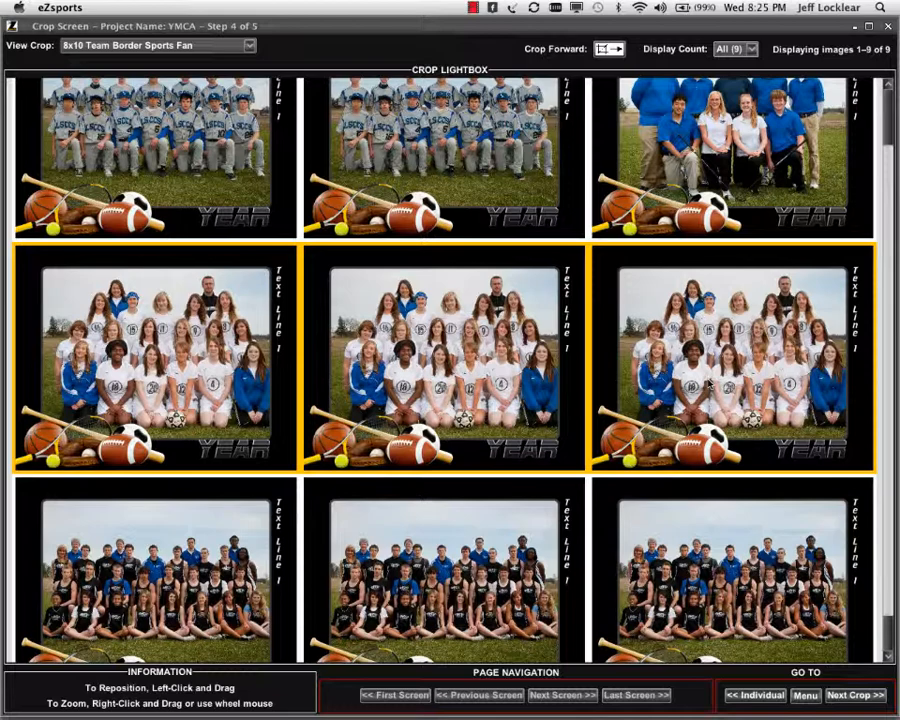
pyautogui.moveTo(708, 383)
pyautogui.mouseDown()
pyautogui.moveTo(696, 369)
pyautogui.moveTo(718, 388)
pyautogui.mouseUp()
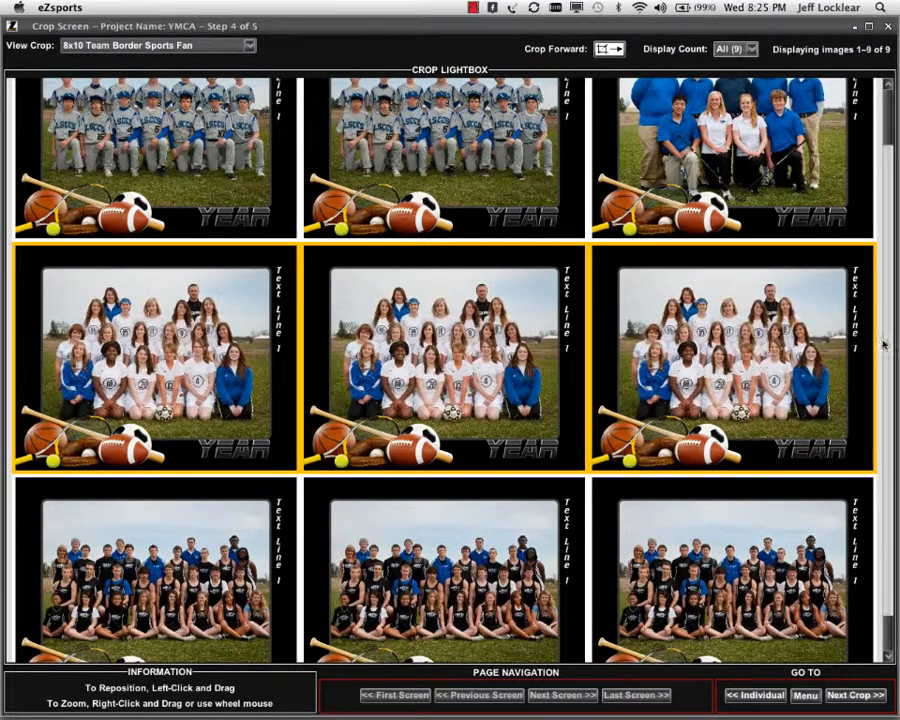
# - Select the three track team borders together and adjust their zoom so the whole team fits inside the frame
pyautogui.scroll(-2, 887, 340)
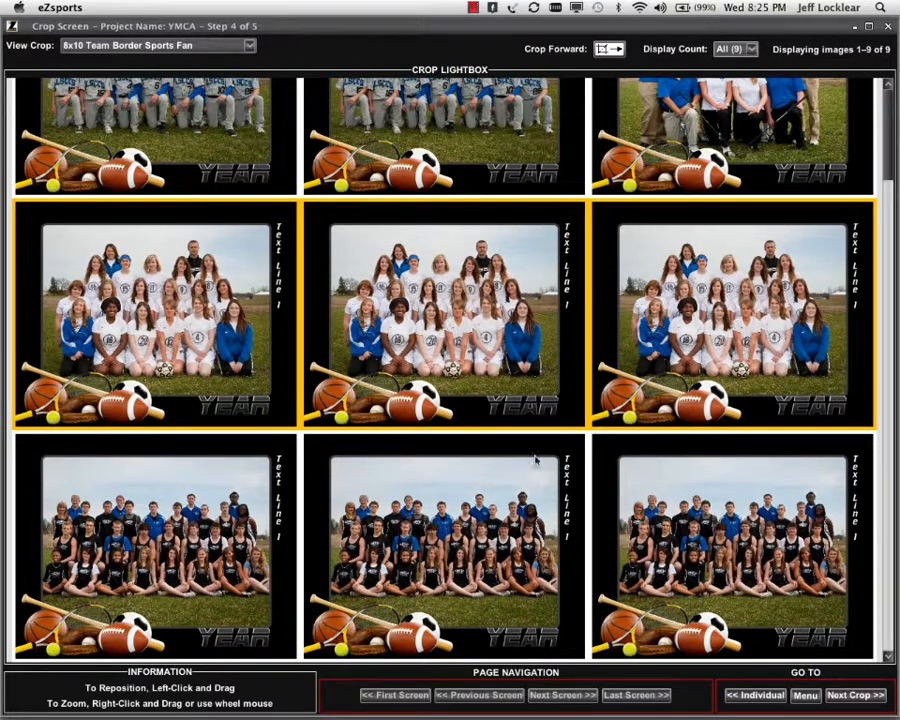
pyautogui.click(256, 519)
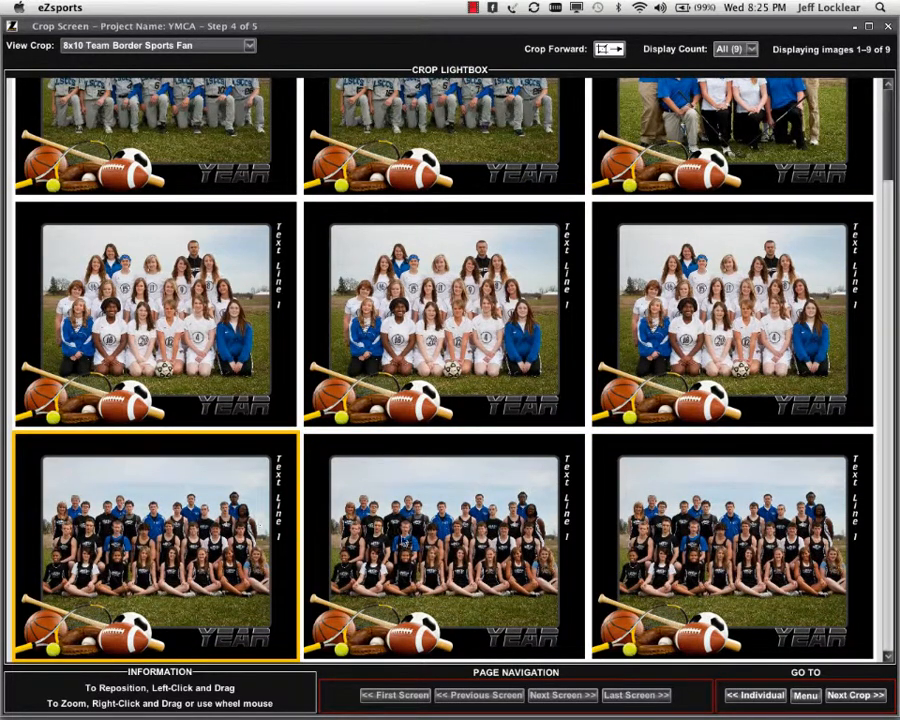
pyautogui.keyDown('shift'); pyautogui.click(665, 548); pyautogui.keyUp('shift')
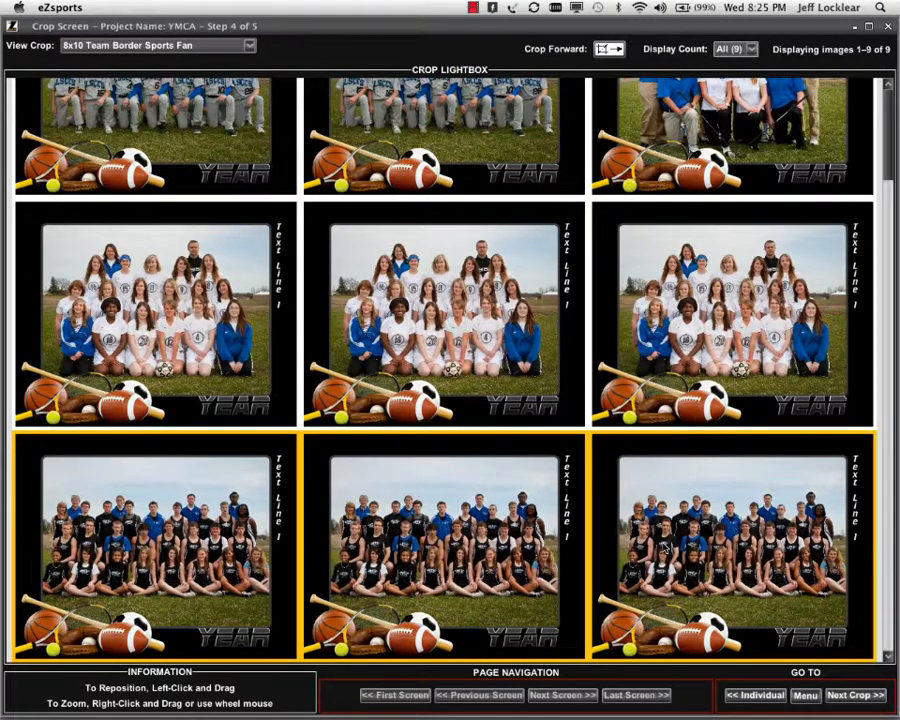
pyautogui.scroll(-4, 665, 548)
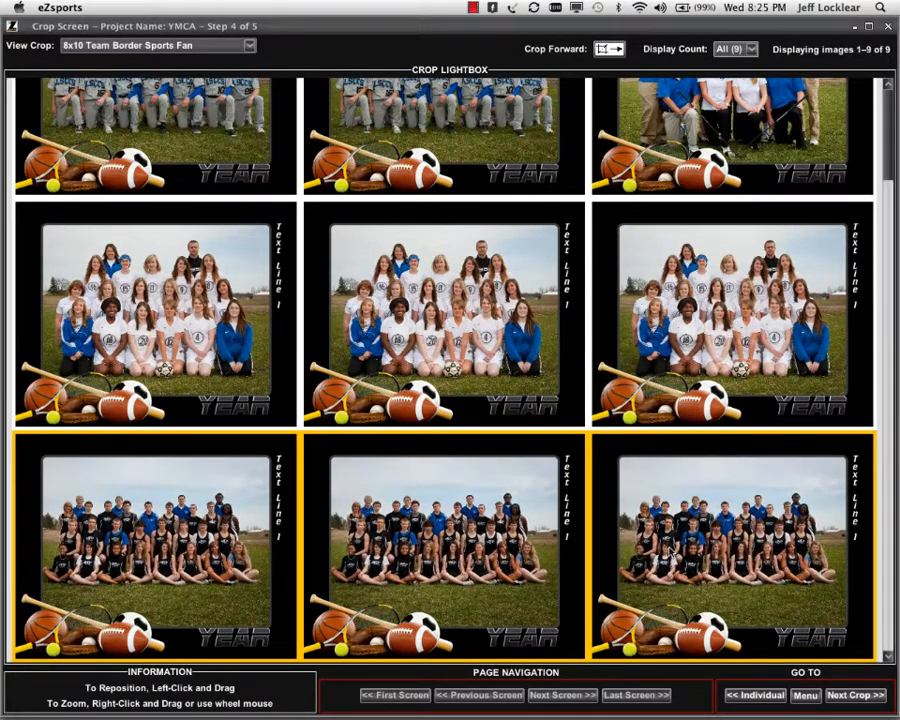
pyautogui.scroll(2, 445, 545)
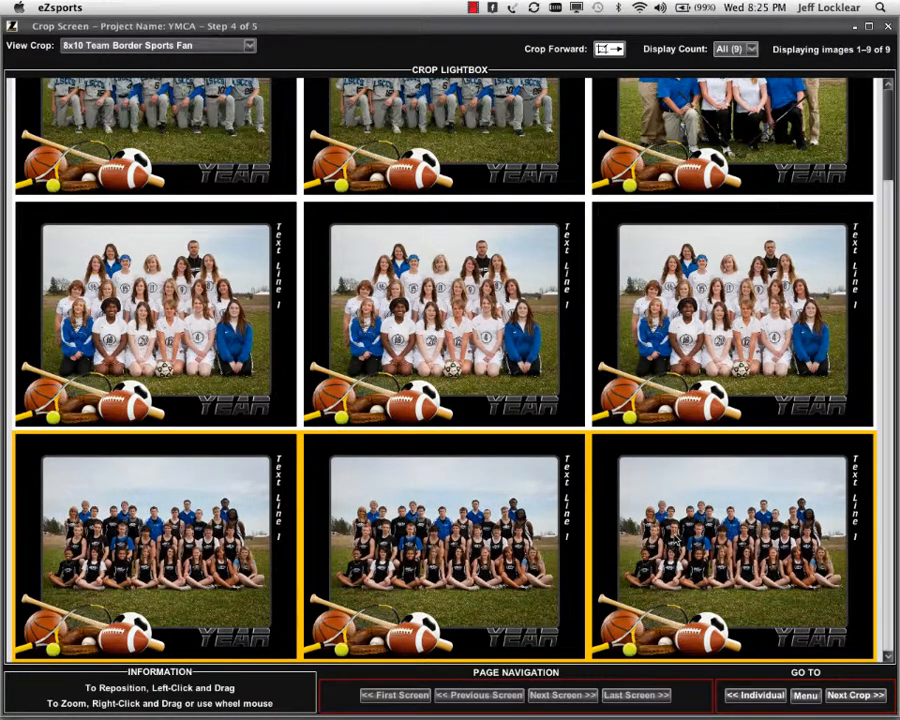
# - Move on to the 8x10 Memory Mate V (Group) Sports Fan crop and enlarge the individual photos of both memory mates together
pyautogui.click(862, 695)
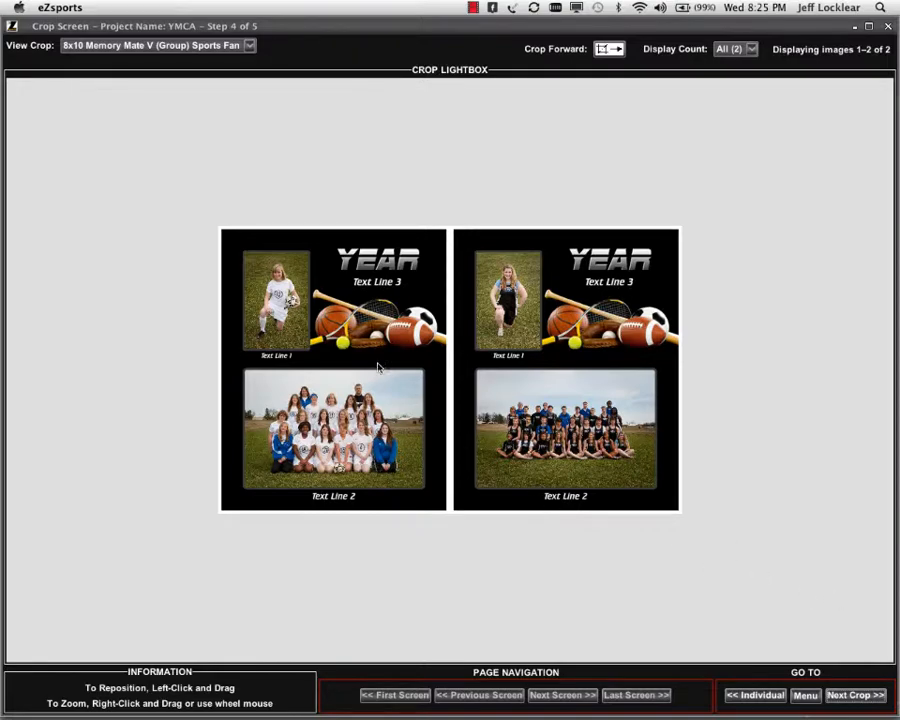
pyautogui.click(287, 312)
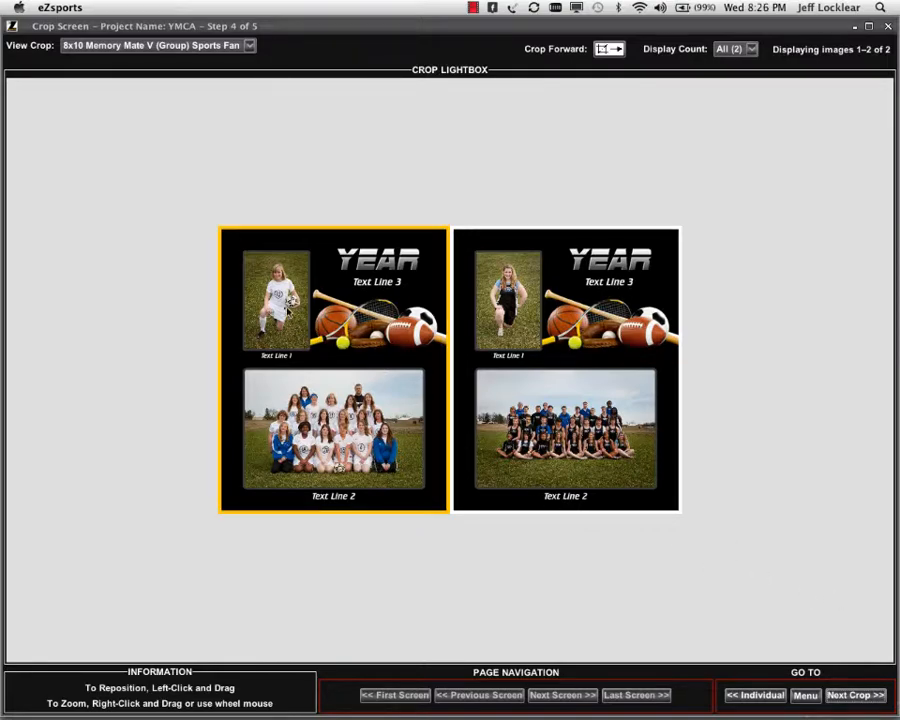
pyautogui.click(508, 329)
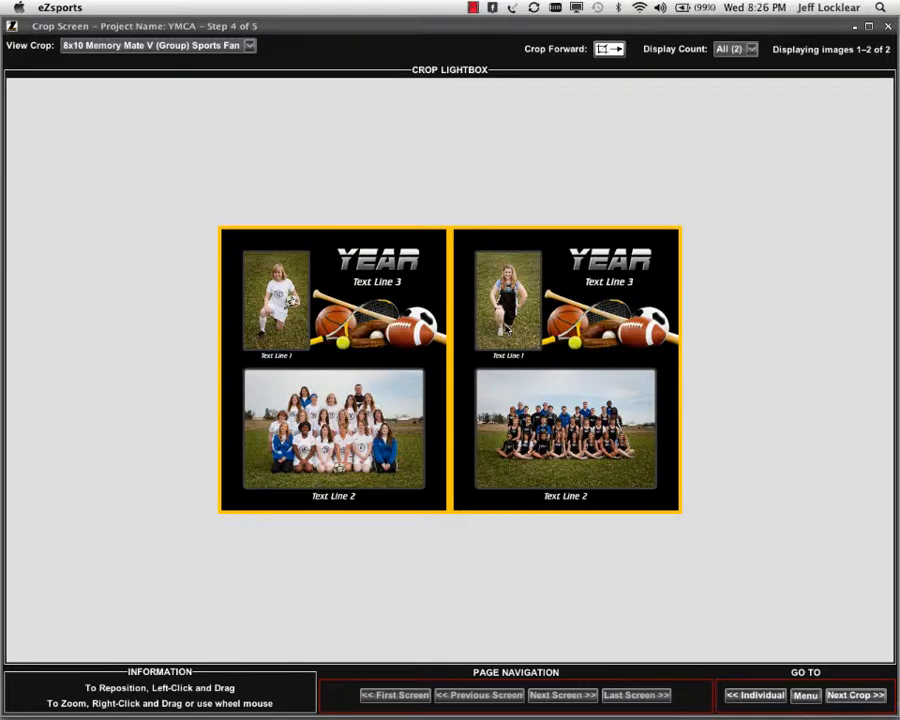
pyautogui.scroll(4, 508, 329)
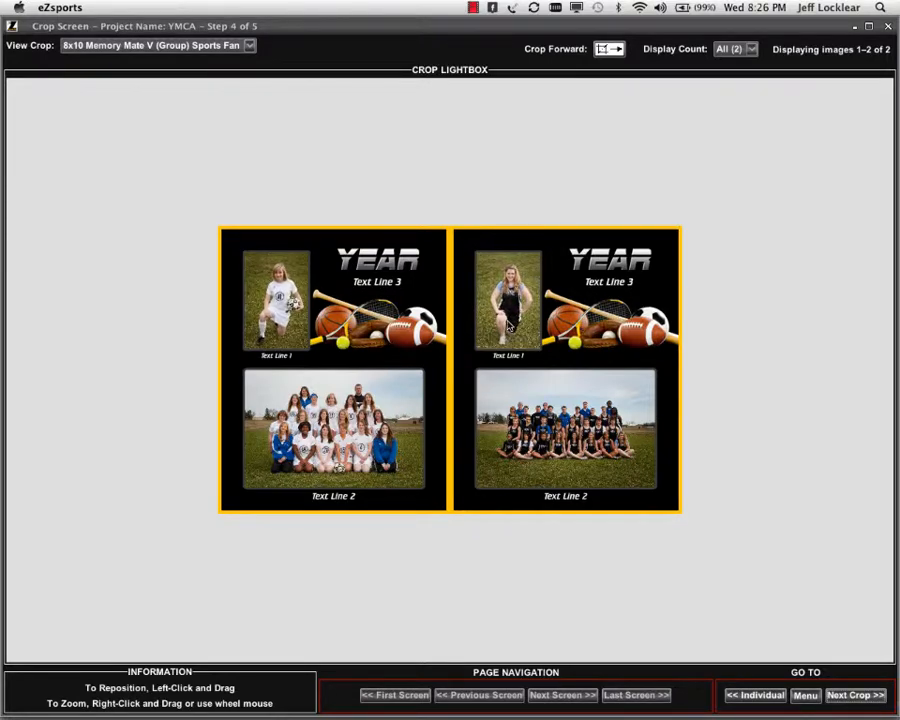
# - Zoom the individual photos of both selected memory mates to waist-up crops and centre each athlete in the frame
pyautogui.scroll(3, 508, 320)
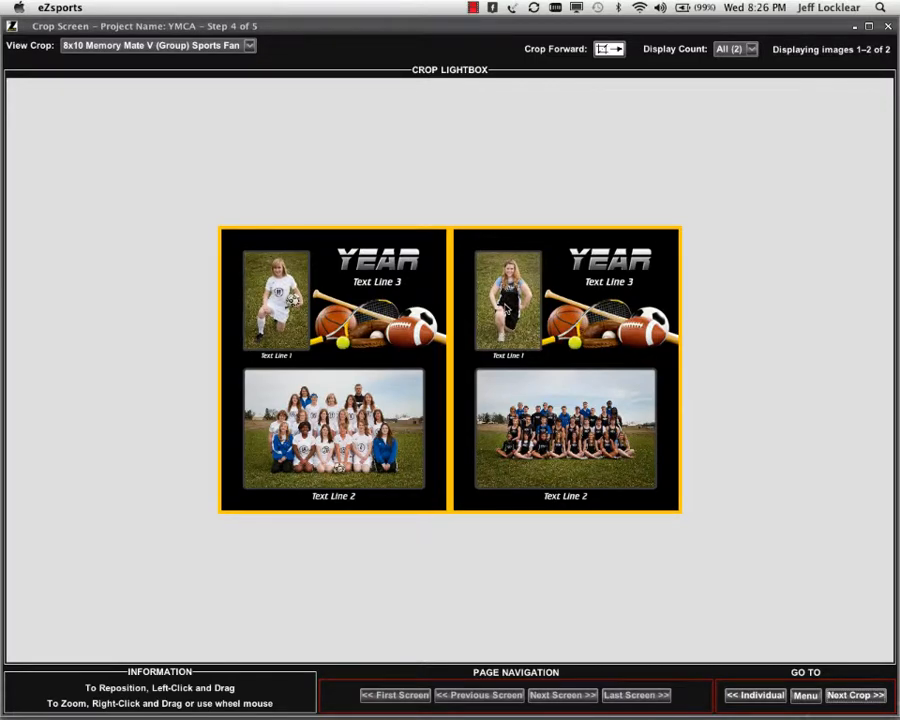
pyautogui.click(519, 330)
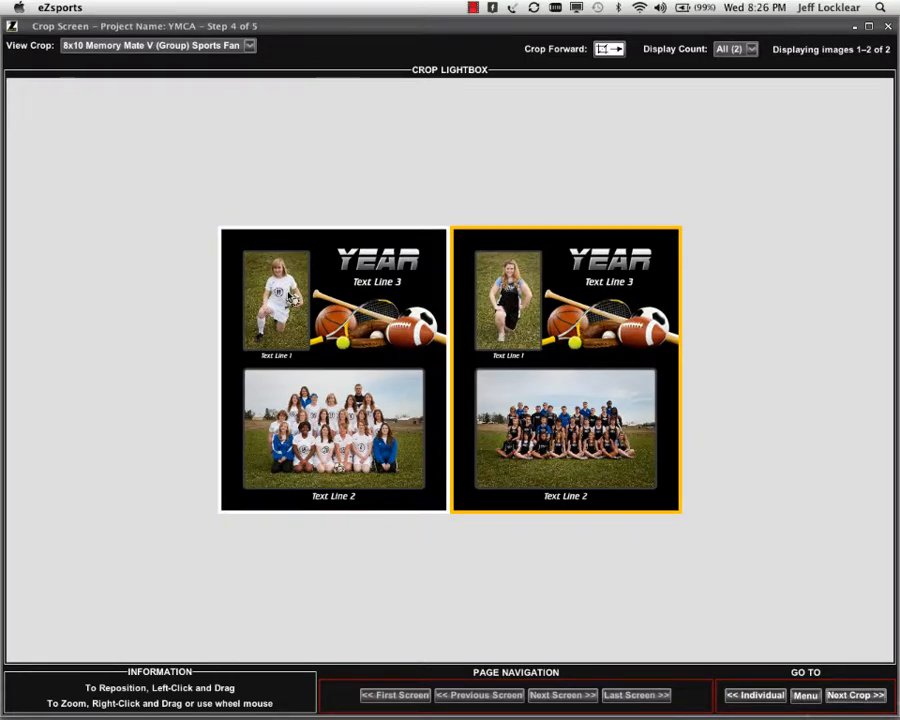
pyautogui.click(286, 294)
pyautogui.keyDown('shift'); pyautogui.click(520, 333); pyautogui.keyUp('shift')
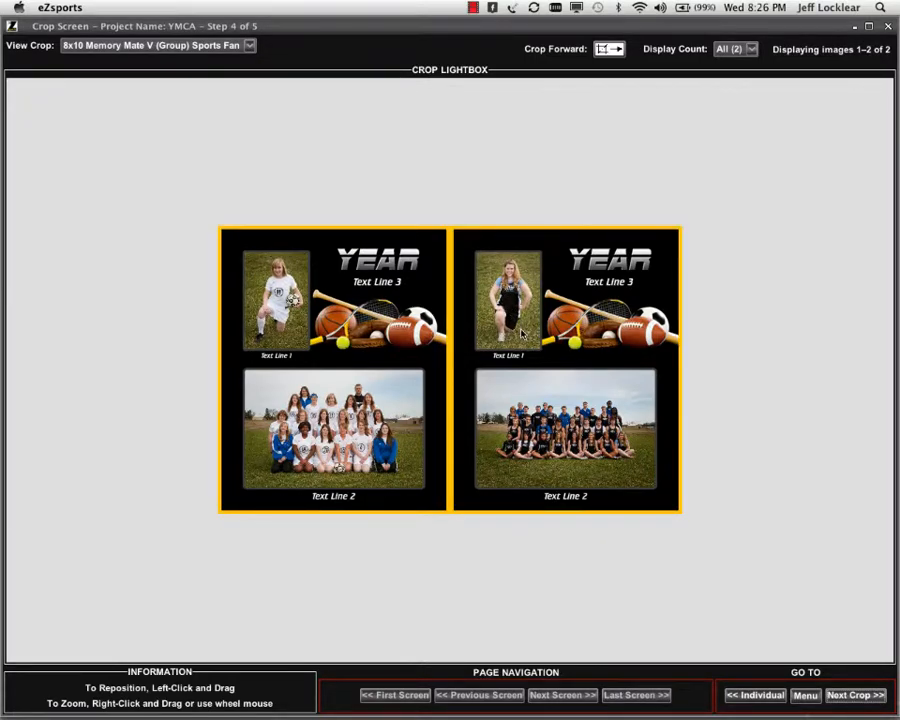
pyautogui.scroll(5, 521, 333)
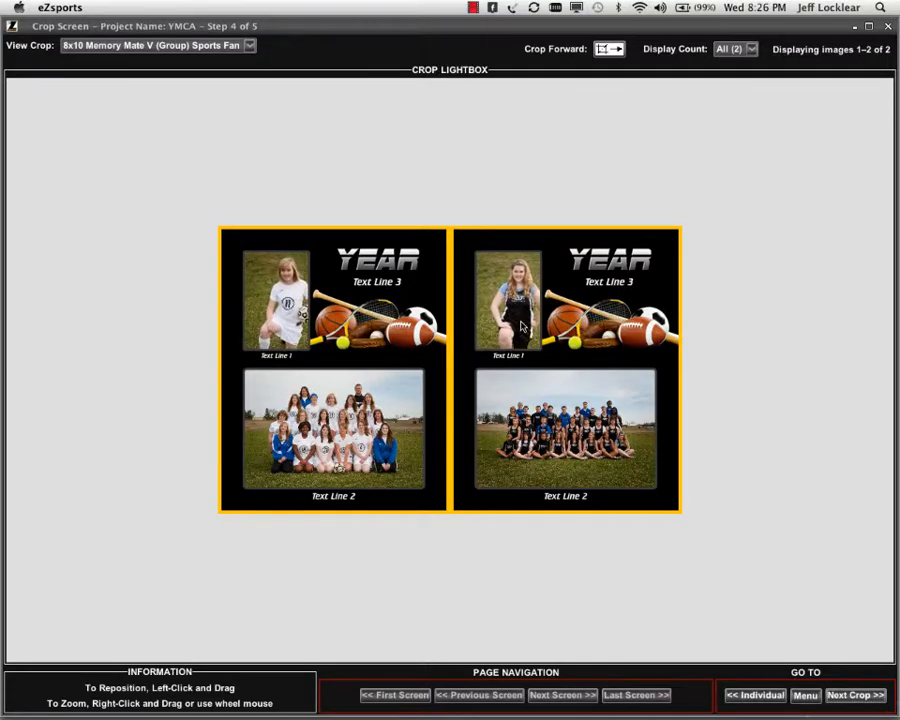
pyautogui.scroll(-5, 520, 322)
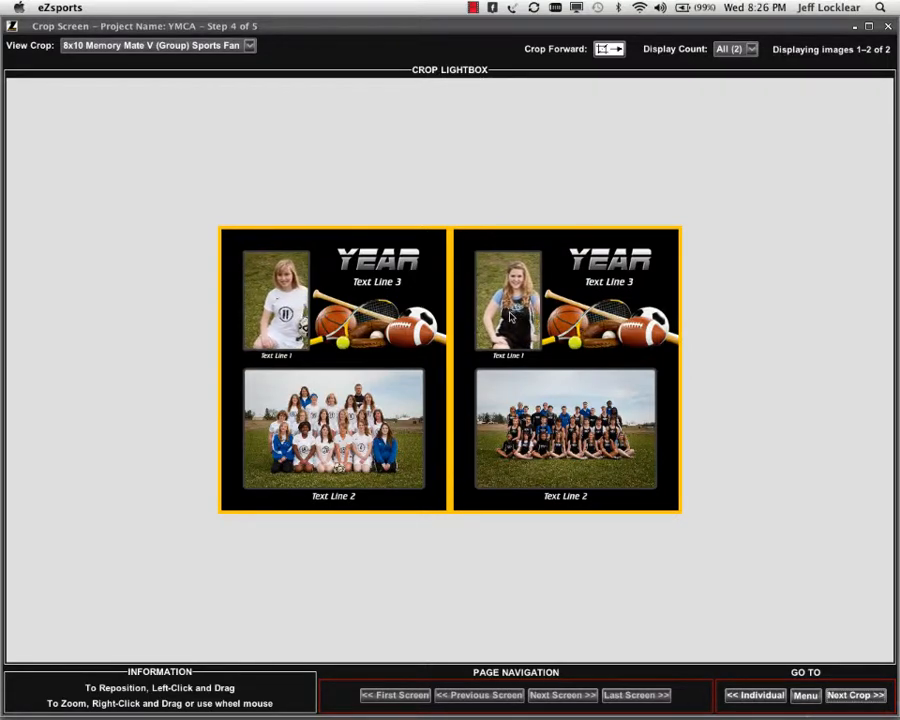
pyautogui.scroll(-4, 492, 316)
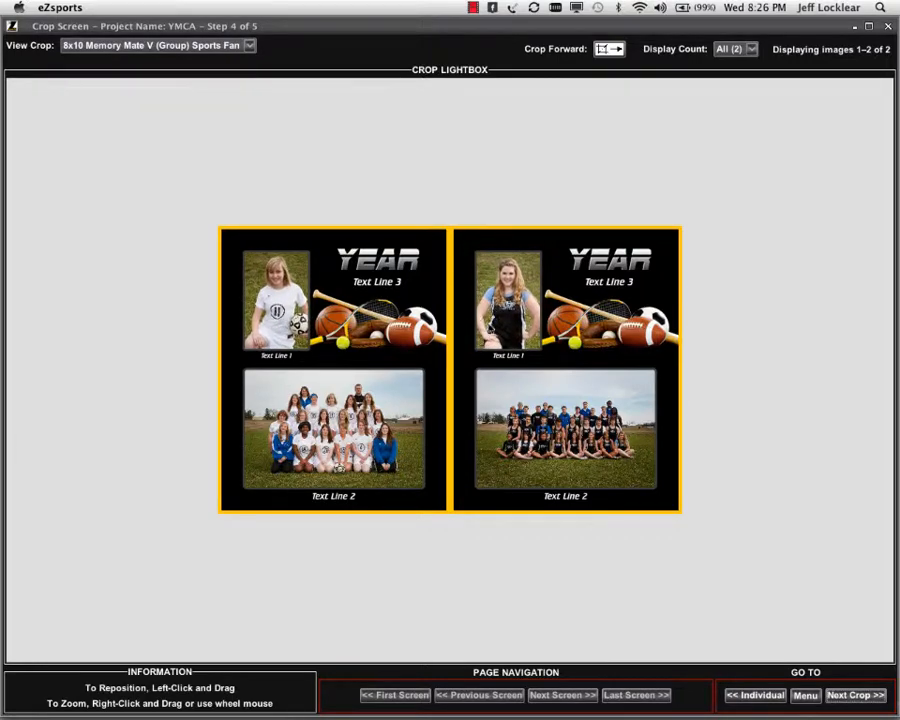
# - Enlarge the soccer and track team photos in the two memory mates so each team fills its frame
pyautogui.click(390, 431)
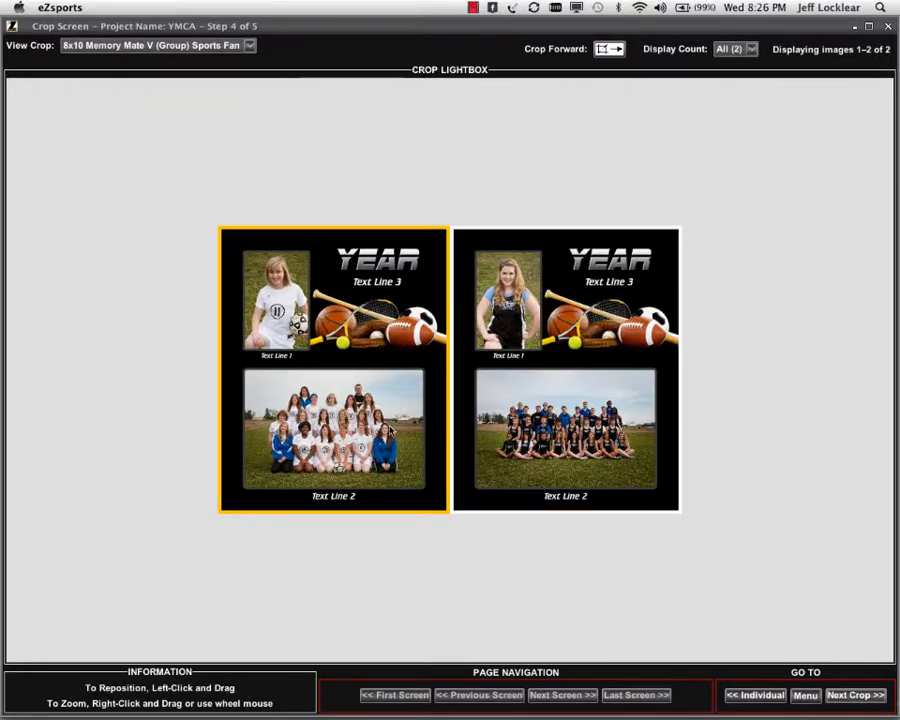
pyautogui.click(550, 460)
pyautogui.scroll(5, 540, 452)
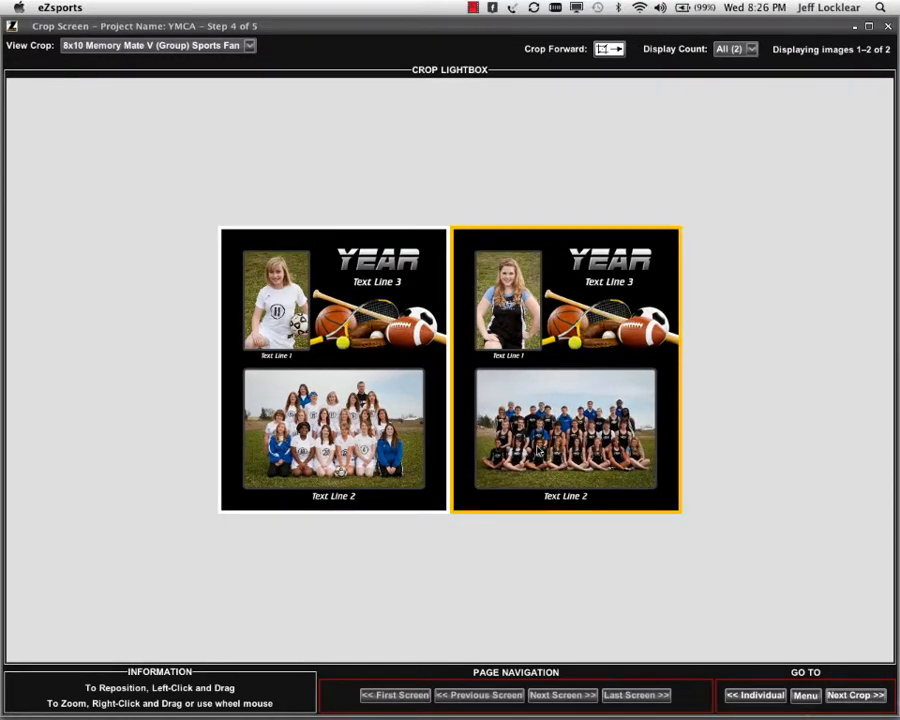
pyautogui.scroll(-3, 540, 452)
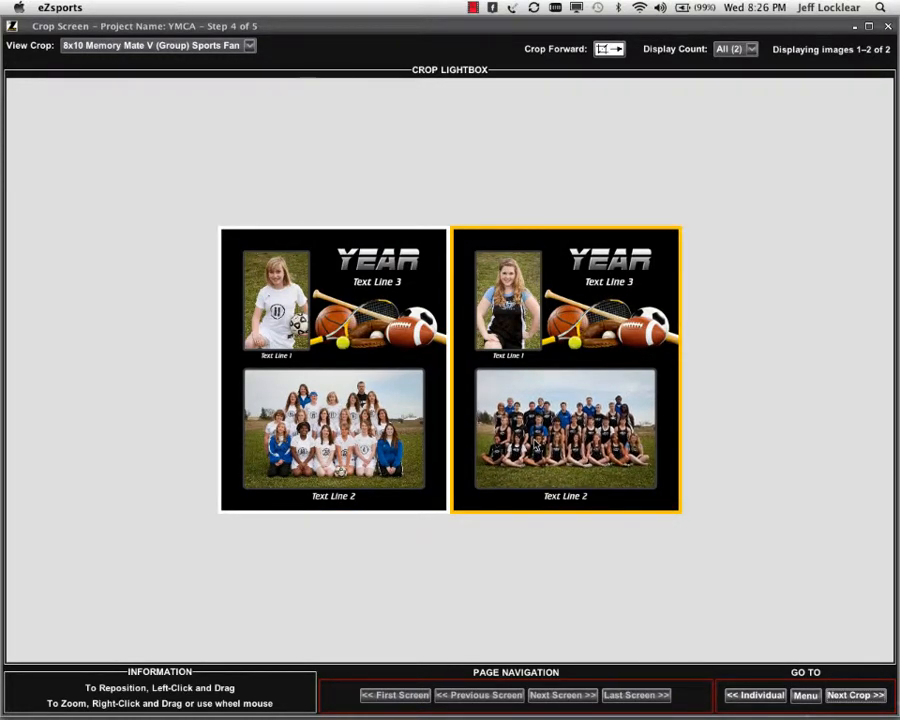
# - Move on to the 5x7 Team Border Sports Fan crop, and enlarge and recentre the soccer and track team photos
pyautogui.click(840, 697)
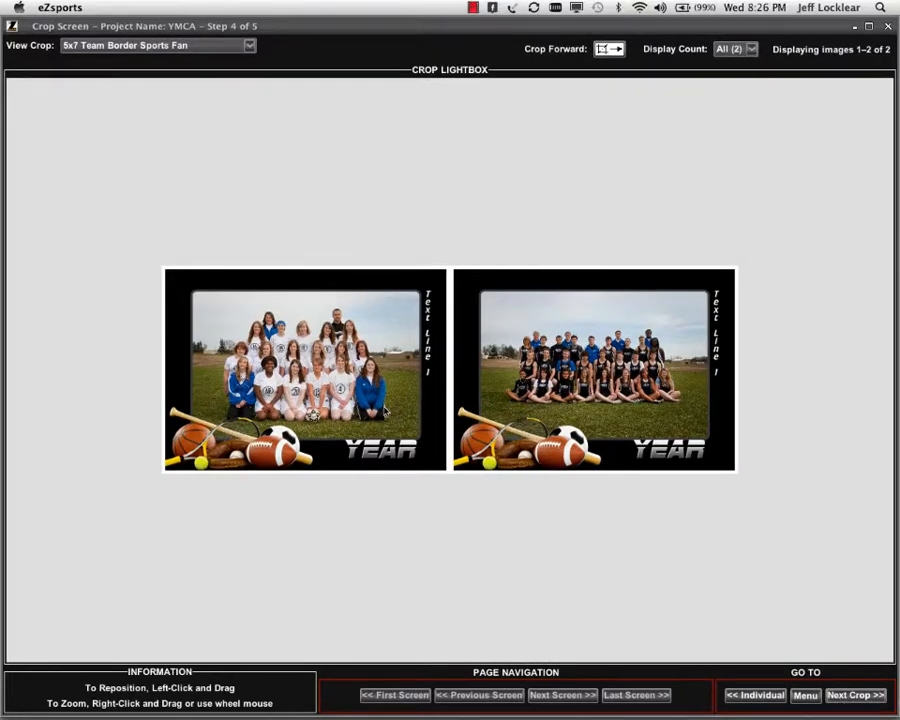
pyautogui.scroll(3, 385, 410)
pyautogui.moveTo(385, 410); pyautogui.dragTo(375, 404)
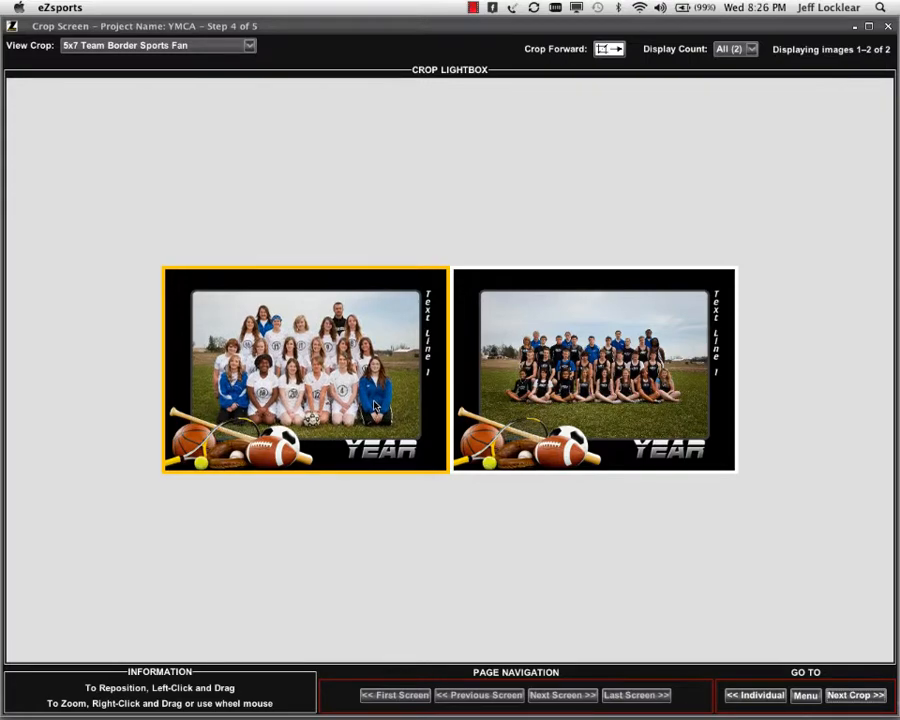
pyautogui.scroll(4, 606, 415)
pyautogui.moveTo(606, 415)
pyautogui.mouseDown()
pyautogui.moveTo(615, 420)
pyautogui.moveTo(592, 401)
pyautogui.mouseUp()
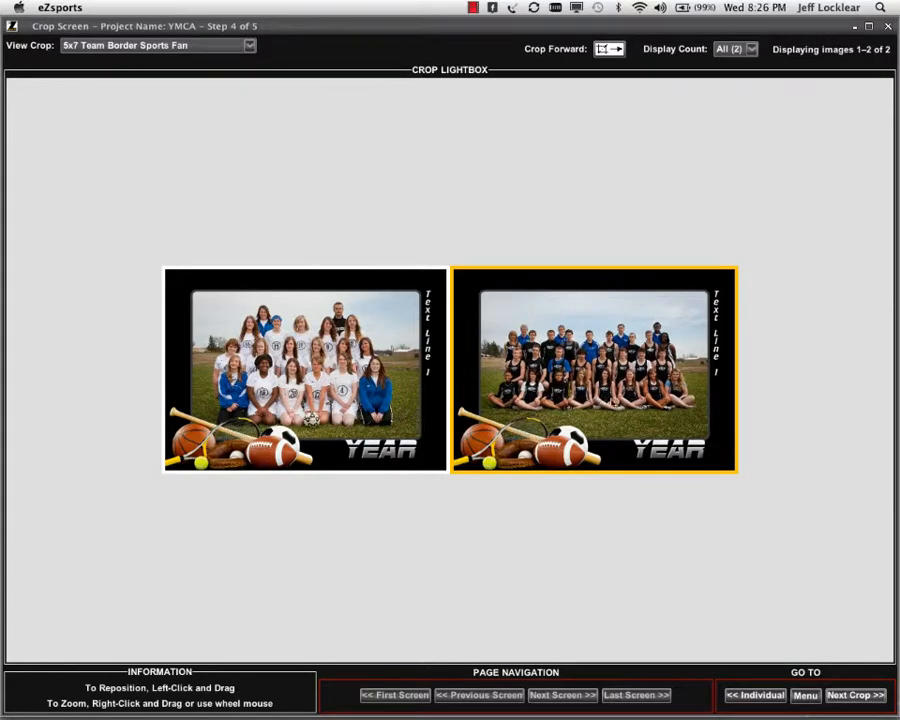
# - In the 5x7 Team Border All Star crop, enlarge and centre the soccer team, plus both track team photos together
pyautogui.click(830, 695)
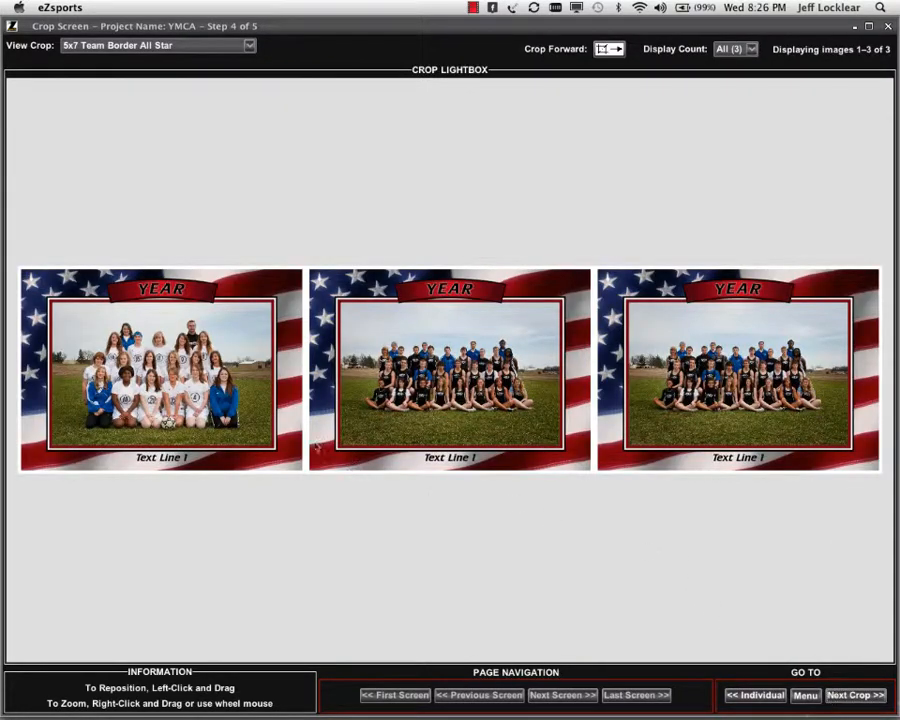
pyautogui.moveTo(258, 408); pyautogui.dragTo(248, 395)
pyautogui.click(380, 398)
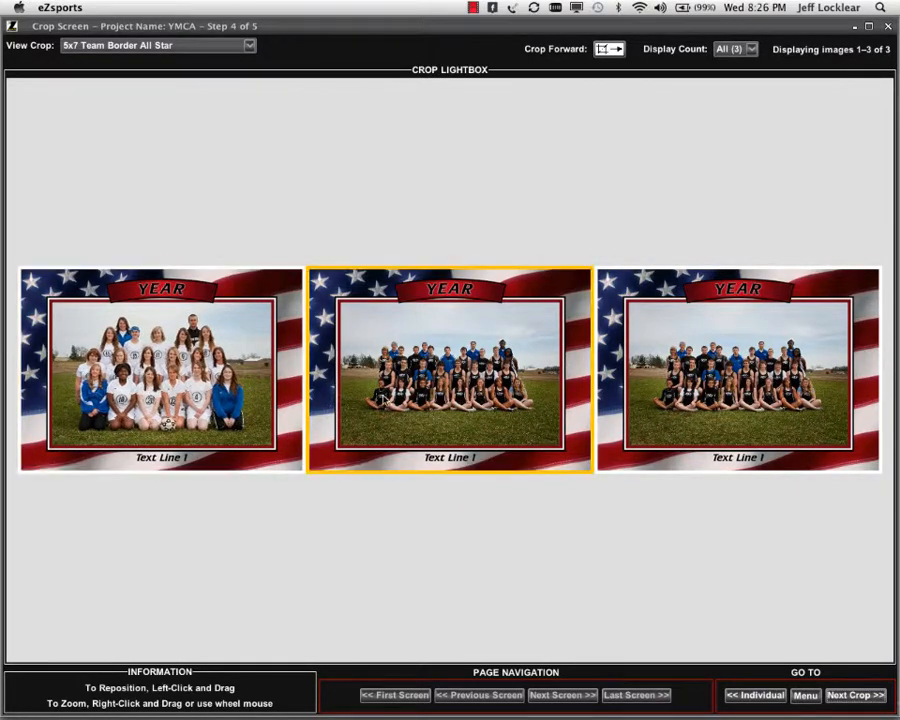
pyautogui.keyDown('shift'); pyautogui.click(699, 412); pyautogui.keyUp('shift')
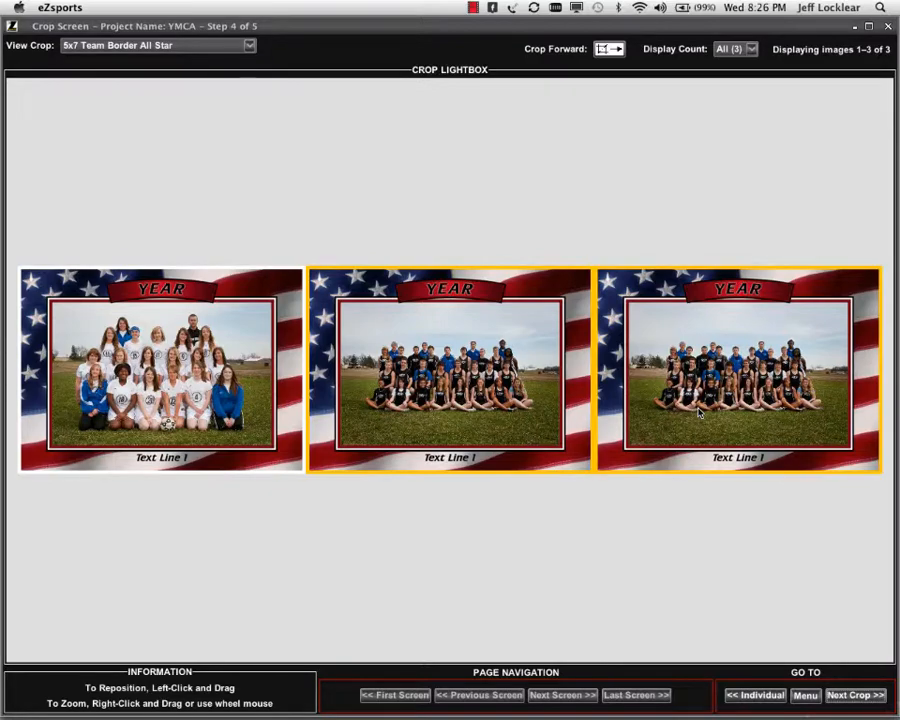
pyautogui.scroll(5, 699, 412)
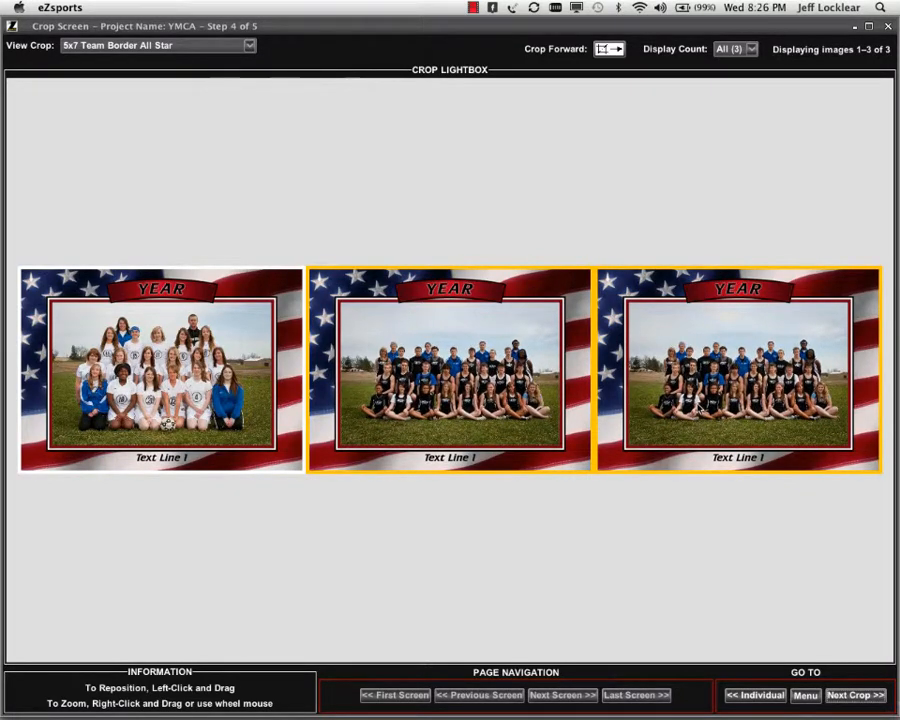
pyautogui.scroll(2, 691, 404)
pyautogui.scroll(3, 690, 404)
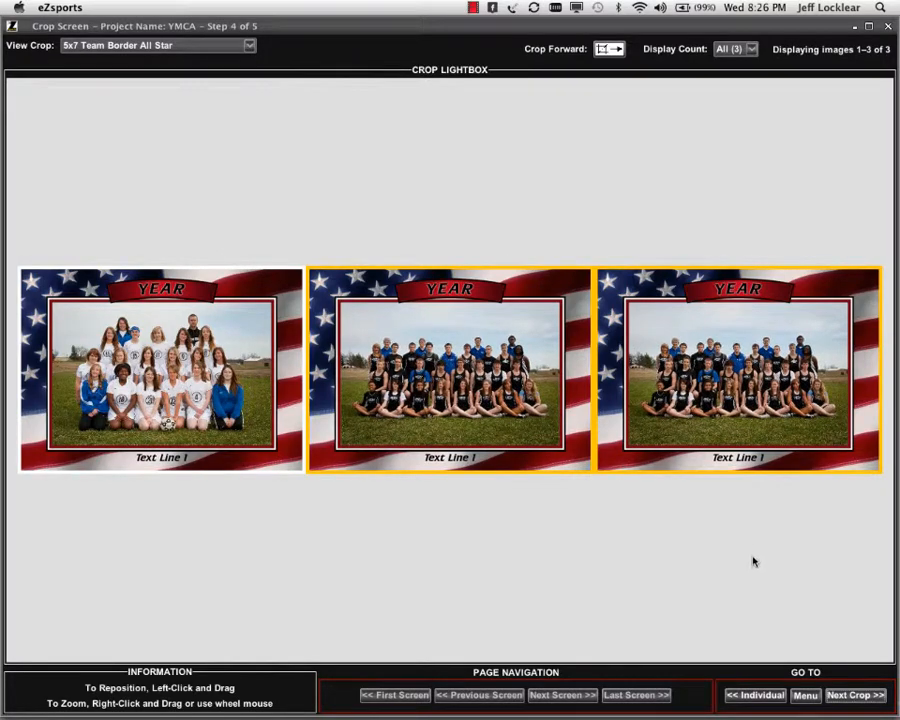
# - Move on to the 2- Tickets Magnet Sports Fan crop, and enlarge and reposition all six ticket photos together
pyautogui.click(836, 695)
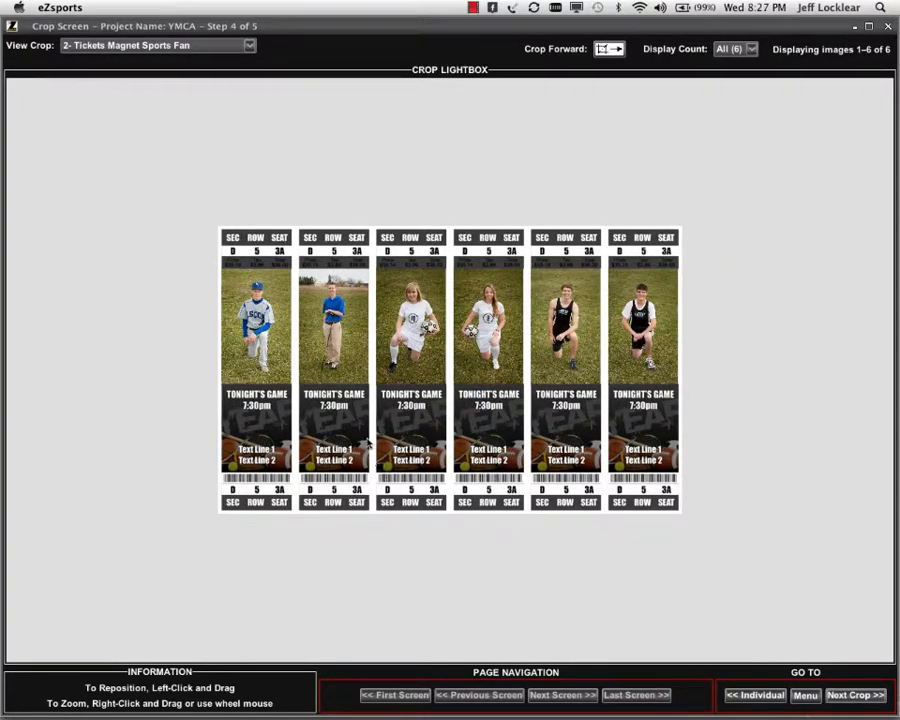
pyautogui.click(268, 365)
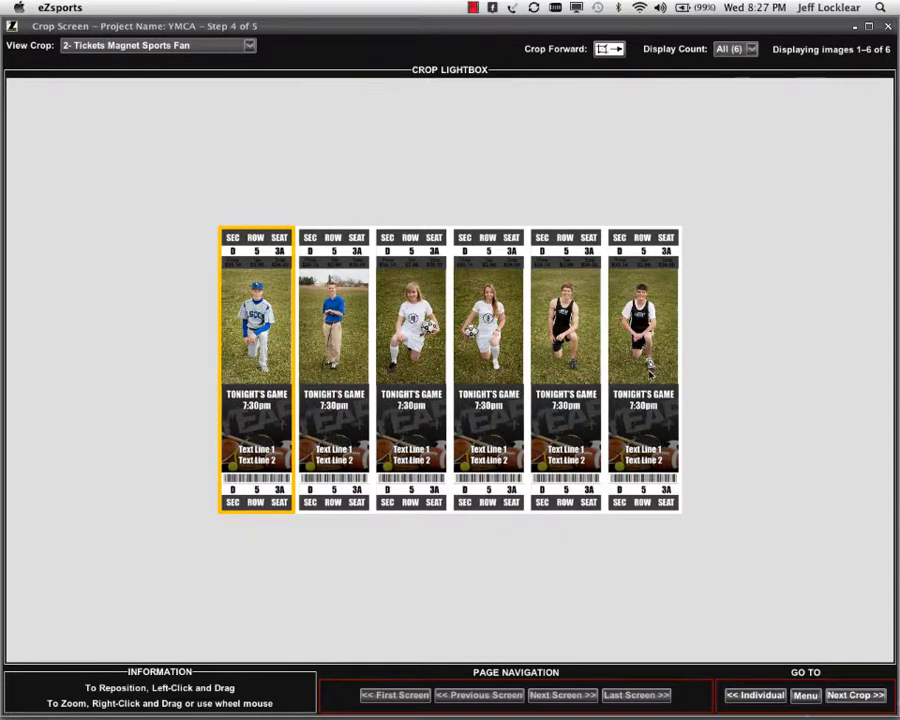
pyautogui.keyDown('shift'); pyautogui.click(646, 370); pyautogui.keyUp('shift')
pyautogui.scroll(4, 650, 371)
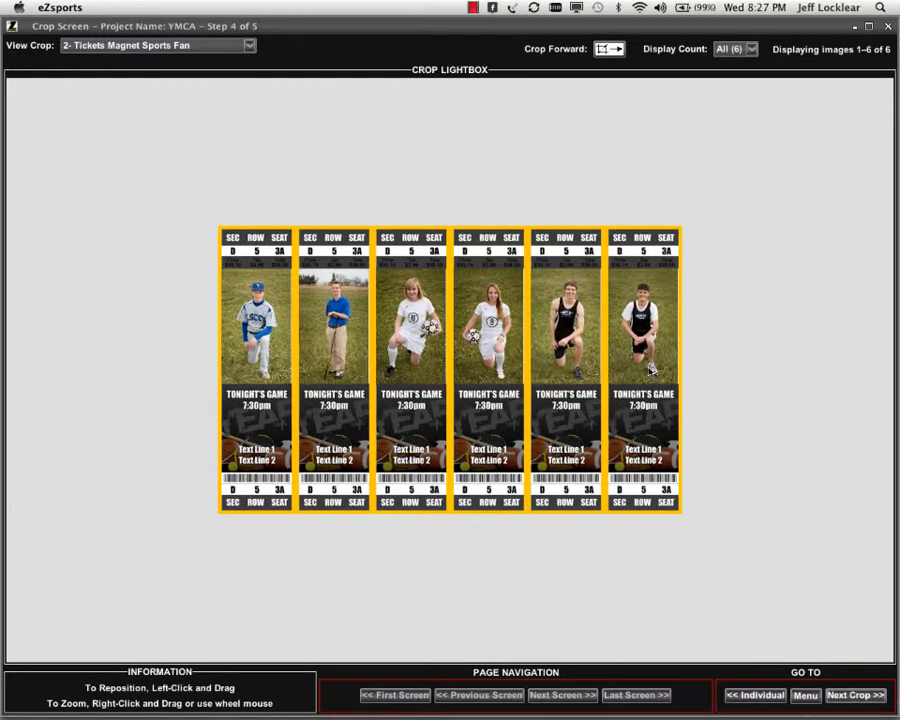
pyautogui.moveTo(648, 371); pyautogui.dragTo(648, 367)
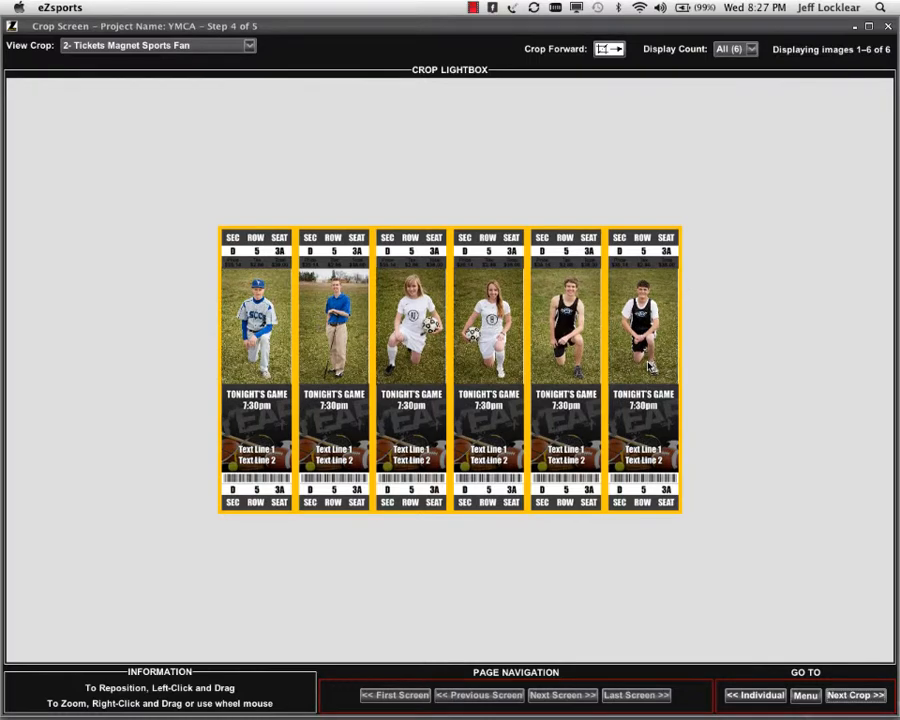
# - Enlarge and recentre the soccer player on the fourth ticket, and nudge the golfer and baseball player on theirs
pyautogui.click(504, 357)
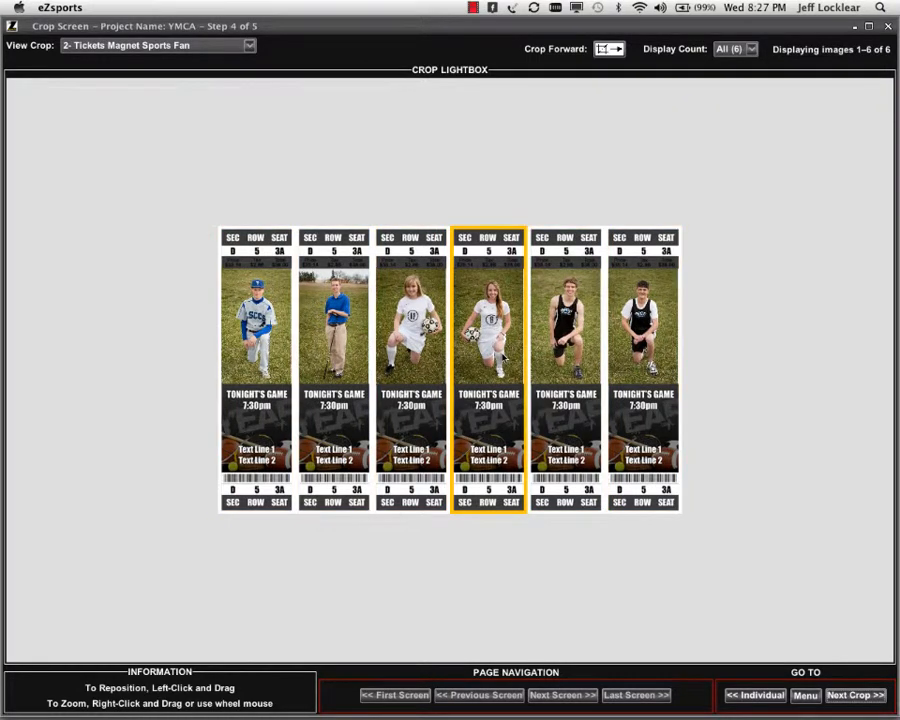
pyautogui.scroll(3, 504, 357)
pyautogui.moveTo(499, 346); pyautogui.dragTo(497, 342)
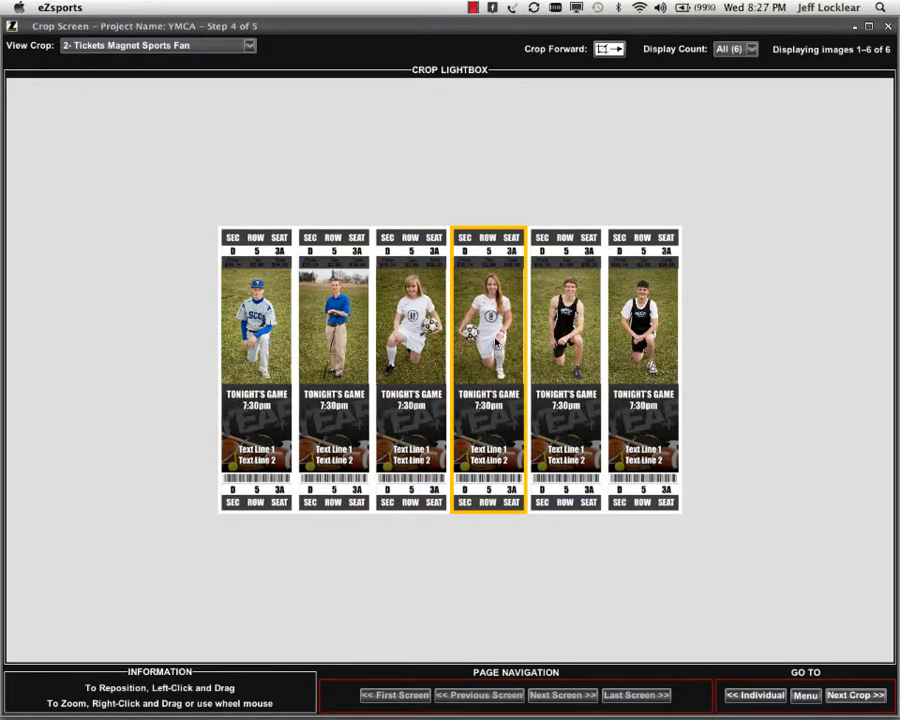
pyautogui.click(348, 258)
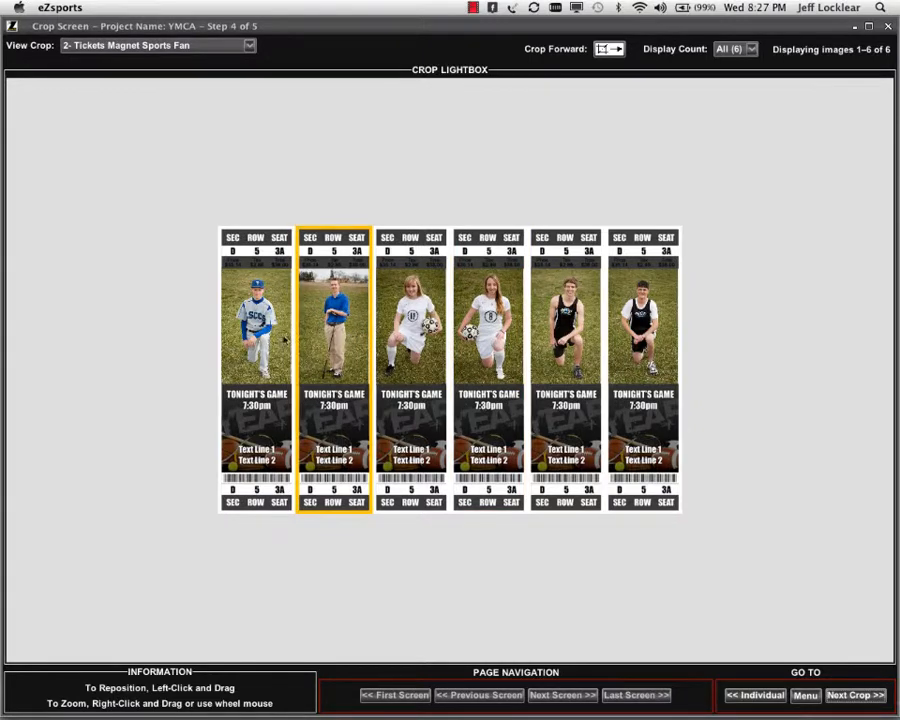
pyautogui.click(284, 339)
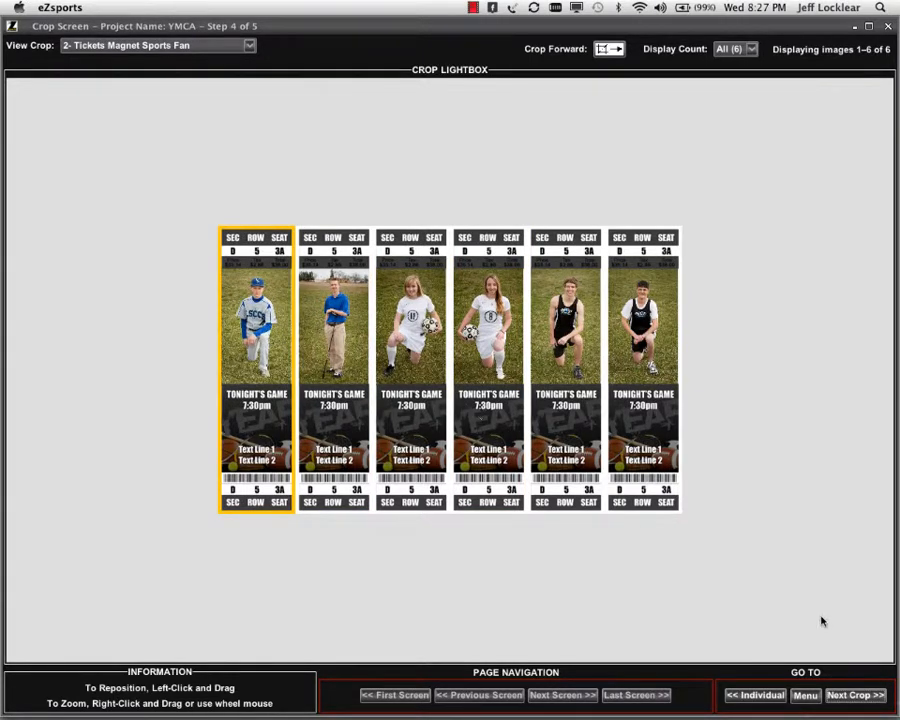
# - Move on to the 3x3 Button without text Sports Fan crop, and enlarge the baseball player, centring his head and shoulders
pyautogui.click(866, 695)
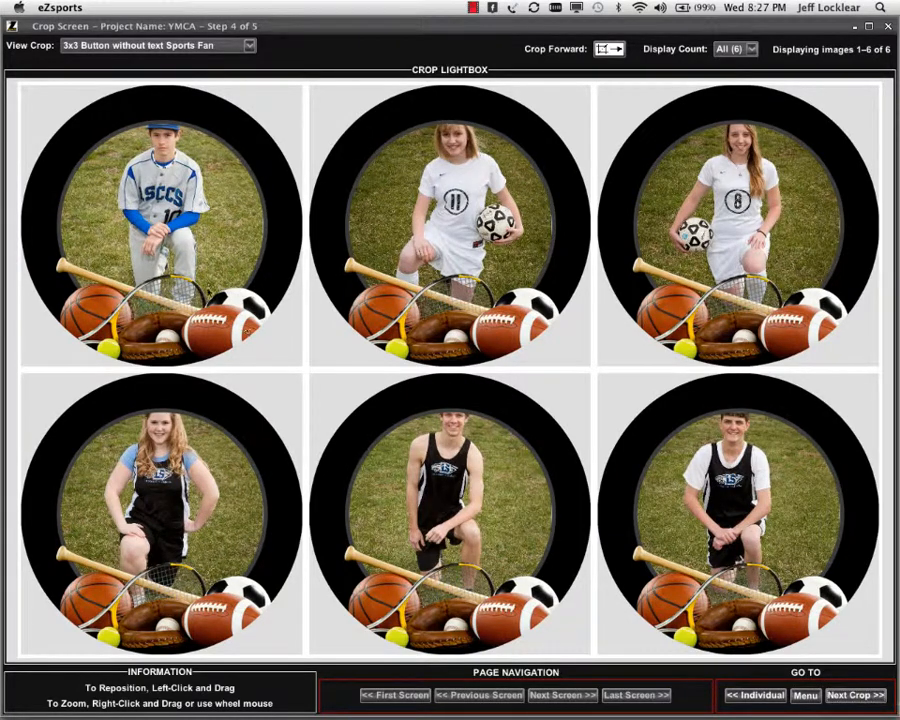
pyautogui.click(197, 234)
pyautogui.scroll(5, 197, 234)
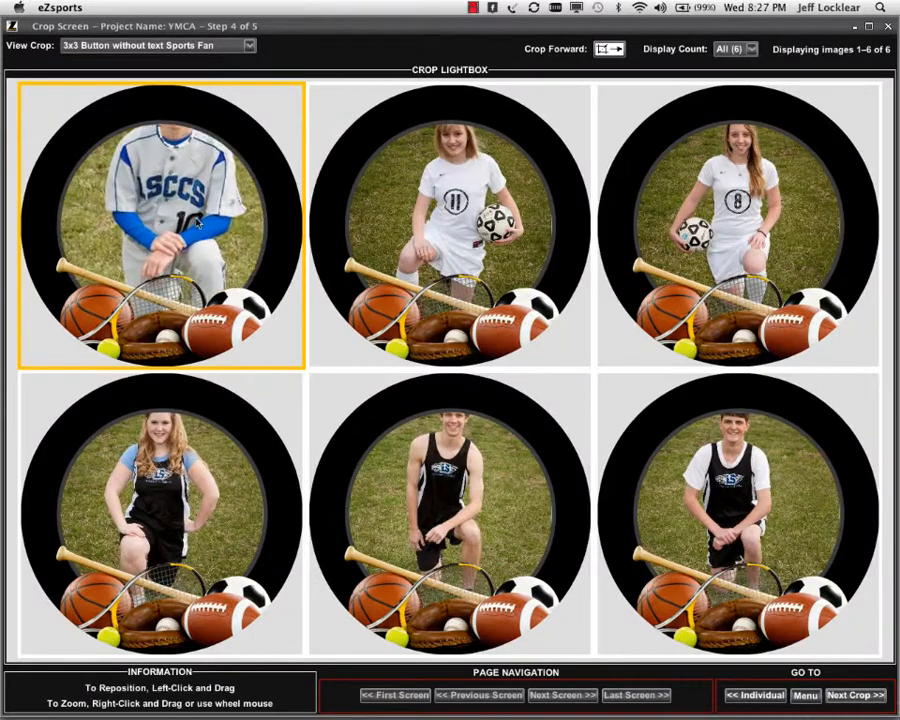
pyautogui.moveTo(195, 203); pyautogui.dragTo(188, 271)
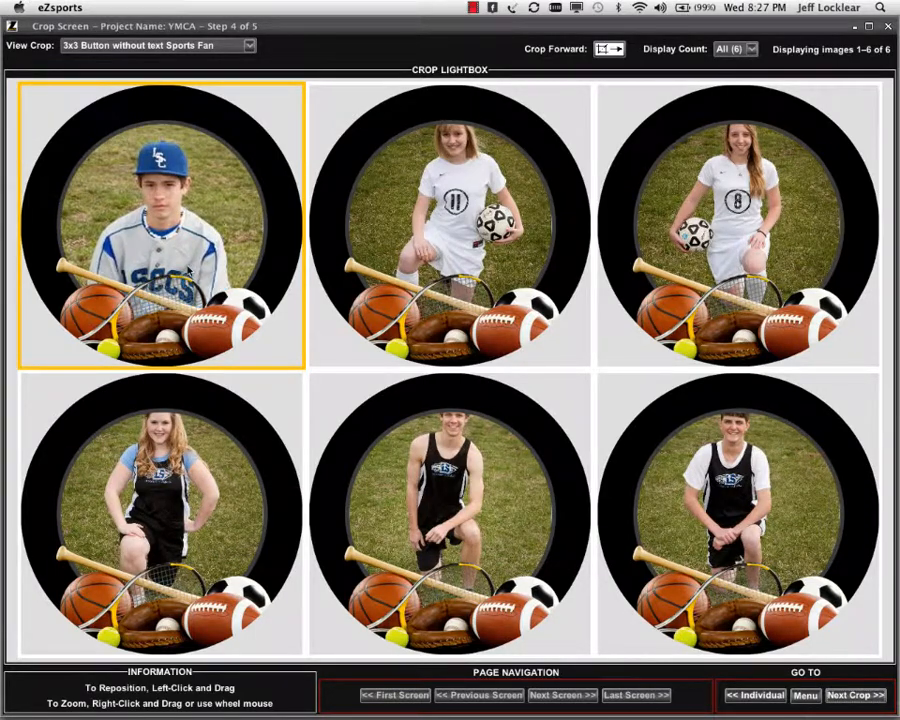
pyautogui.scroll(-3, 190, 271)
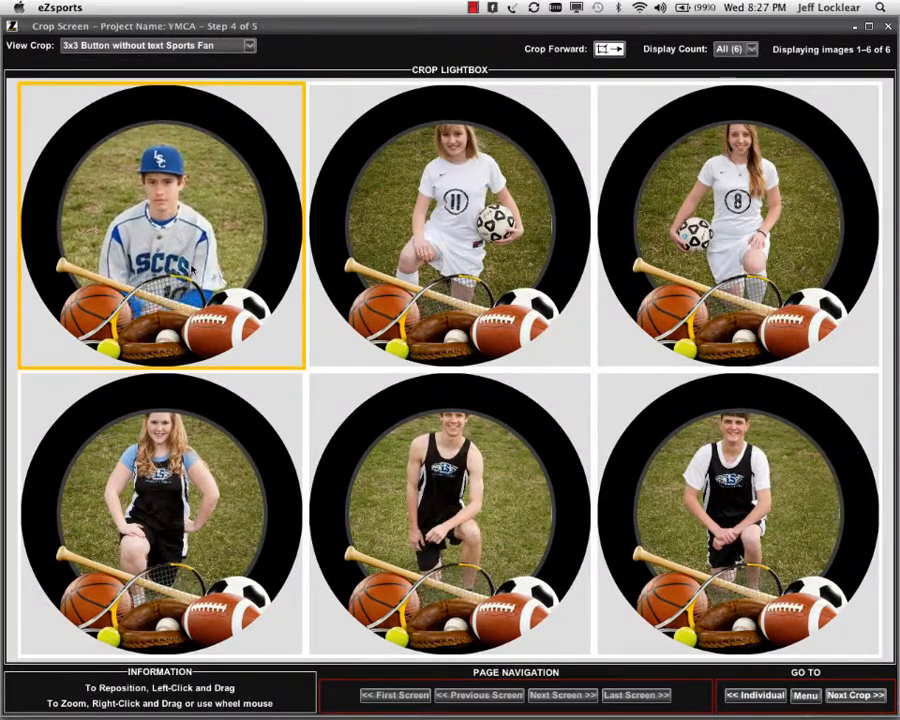
pyautogui.scroll(2, 194, 266)
pyautogui.moveTo(194, 262); pyautogui.dragTo(192, 260)
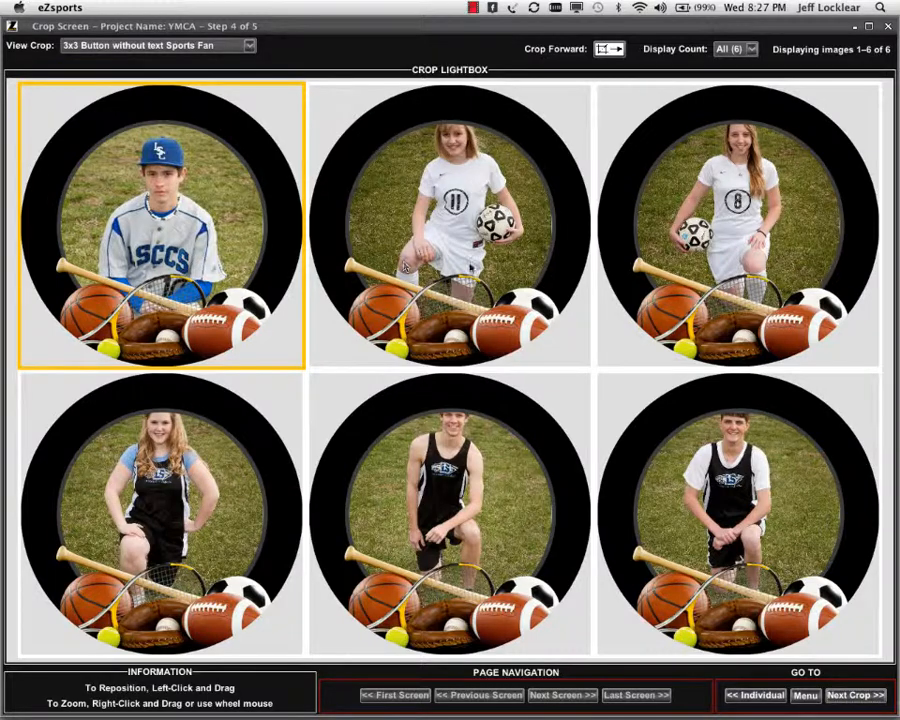
# - Apply the baseball player's button crop to all remaining images with Crop Forward
pyautogui.click(747, 52)
pyautogui.click(747, 58)
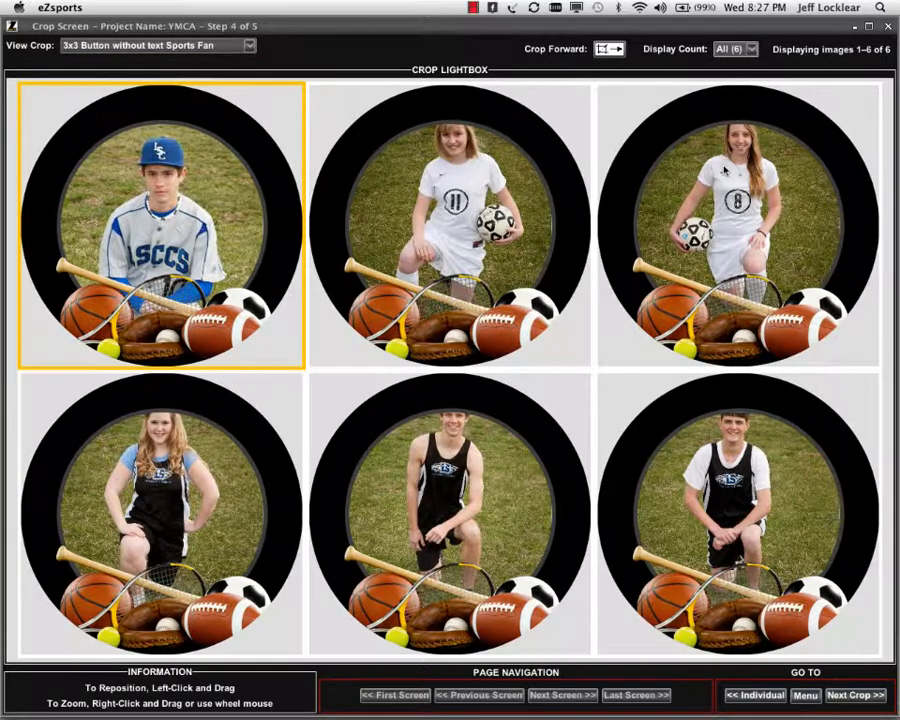
pyautogui.click(611, 53)
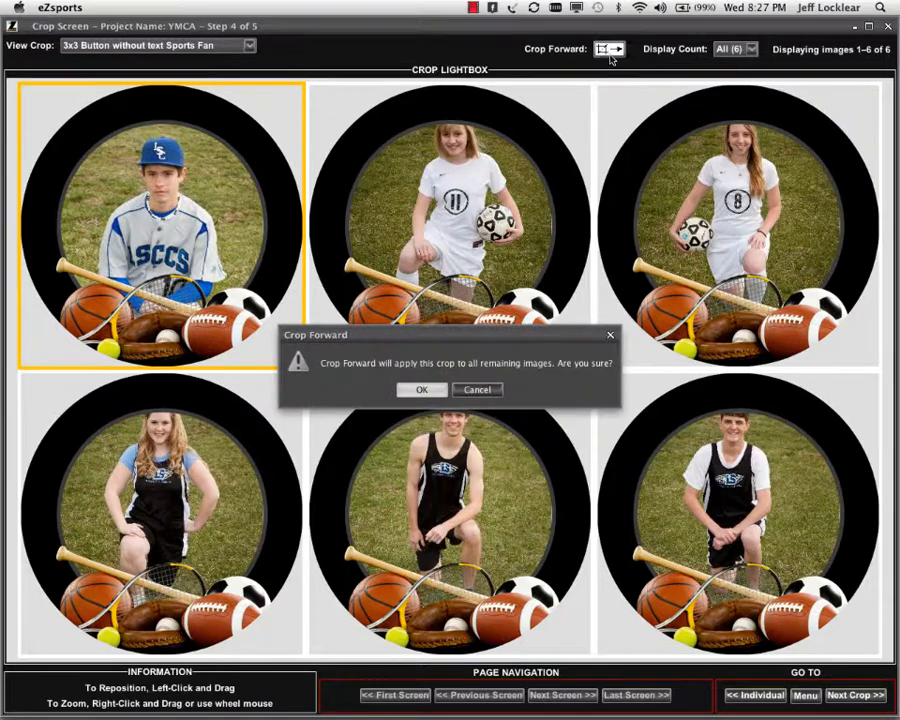
pyautogui.click(428, 390)
# - Recentre the two soccer players and the female track athlete within their 3x3 buttons
pyautogui.moveTo(453, 275); pyautogui.dragTo(448, 288)
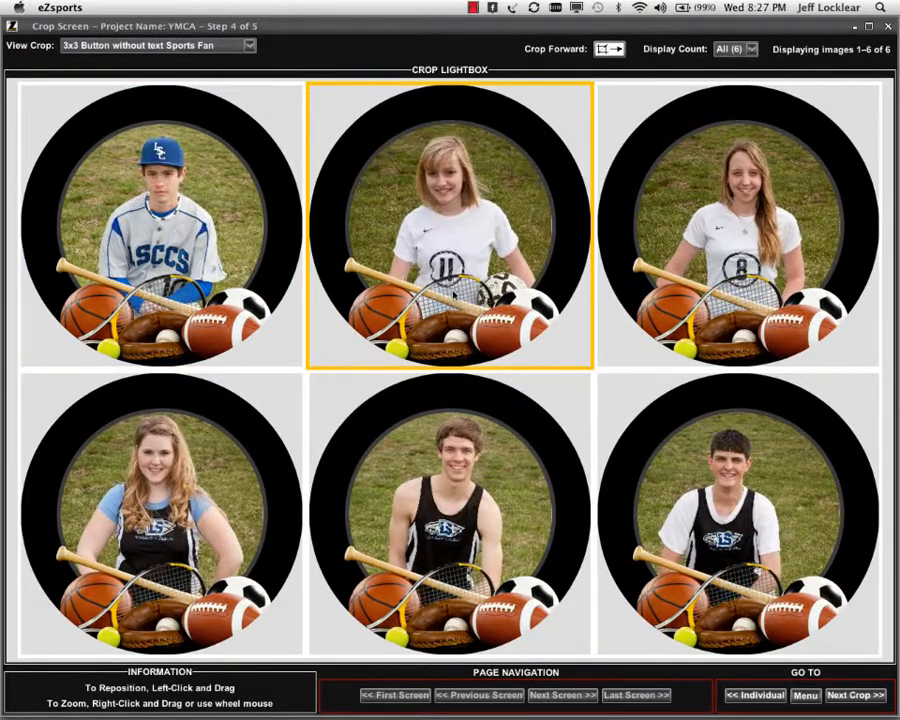
pyautogui.moveTo(747, 258); pyautogui.dragTo(735, 257)
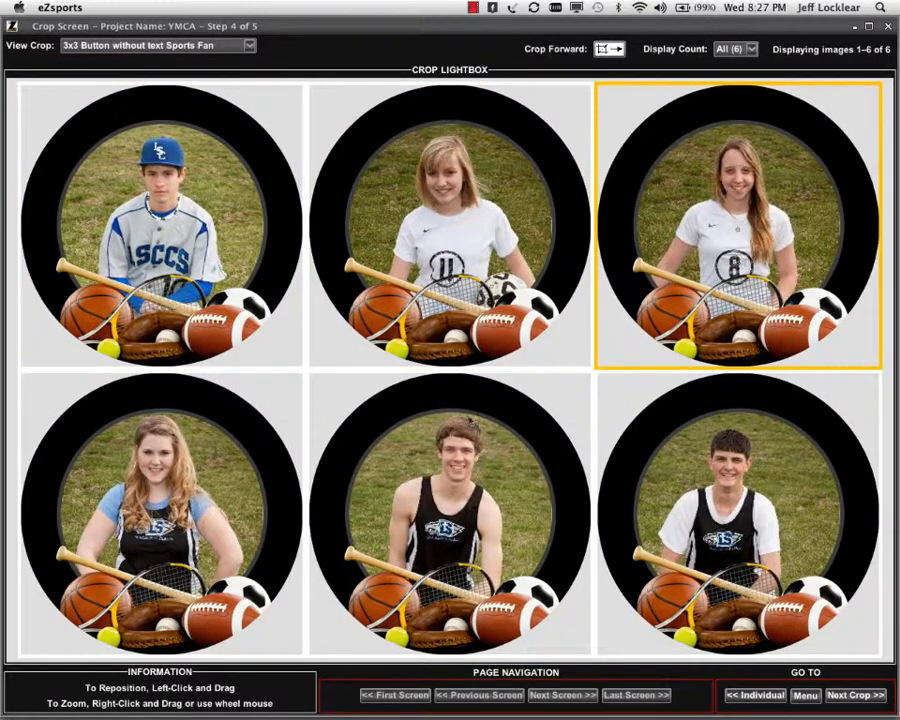
pyautogui.moveTo(172, 550); pyautogui.dragTo(173, 557)
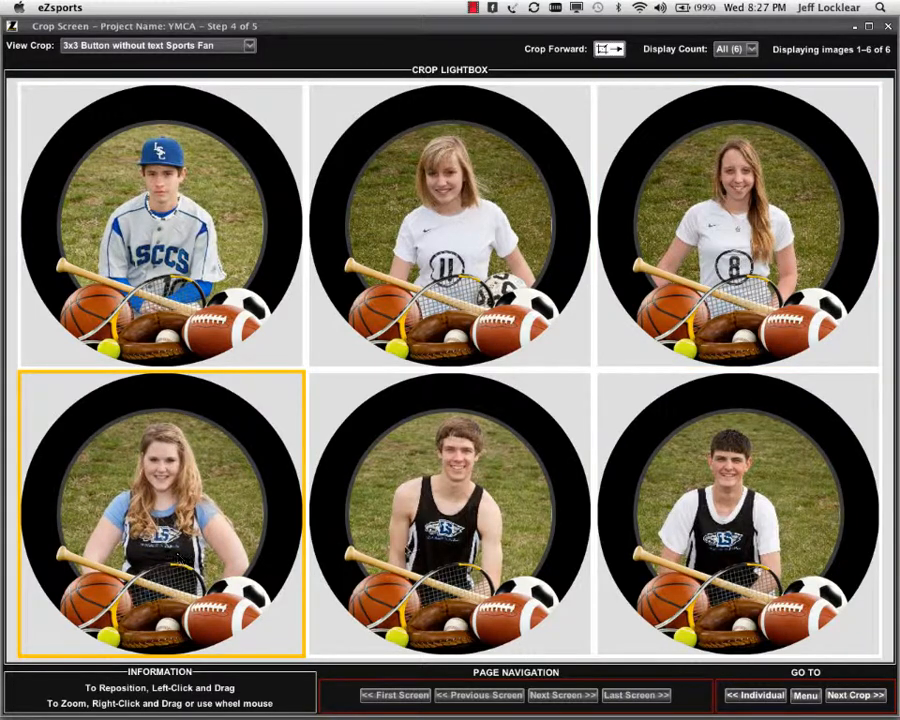
# - Nudge the two male track athletes' photos to recentre them within their 3x3 buttons
pyautogui.click(330, 385)
pyautogui.moveTo(712, 534); pyautogui.dragTo(720, 533)
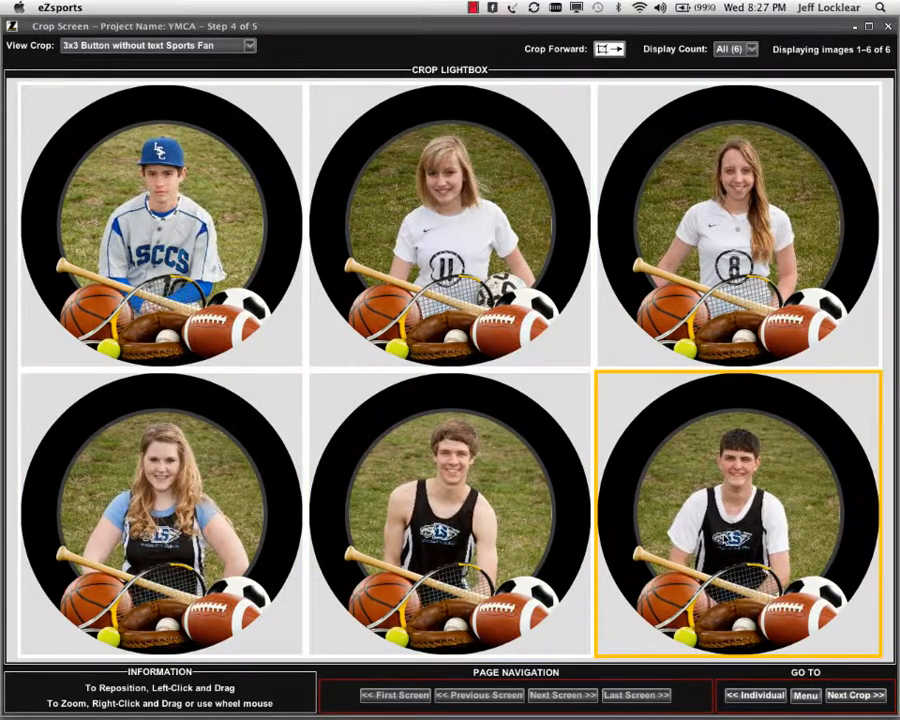
# - Move on to the Sports Pass Sports Fan crop, and enlarge and centre the baseball player in the individual photo window
pyautogui.click(843, 692)
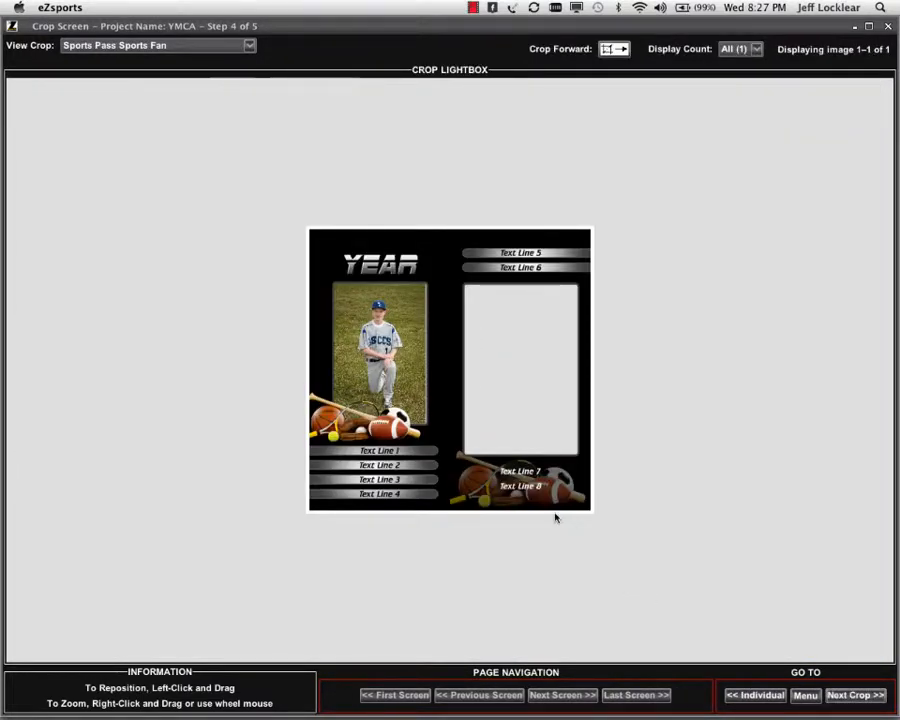
pyautogui.scroll(5, 406, 373)
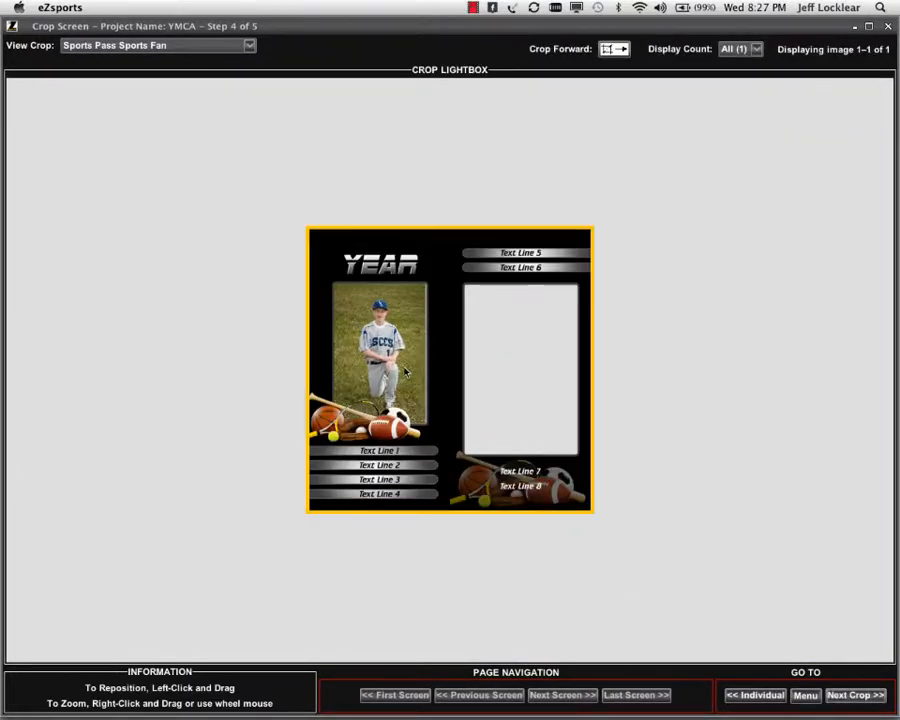
pyautogui.scroll(3, 406, 362)
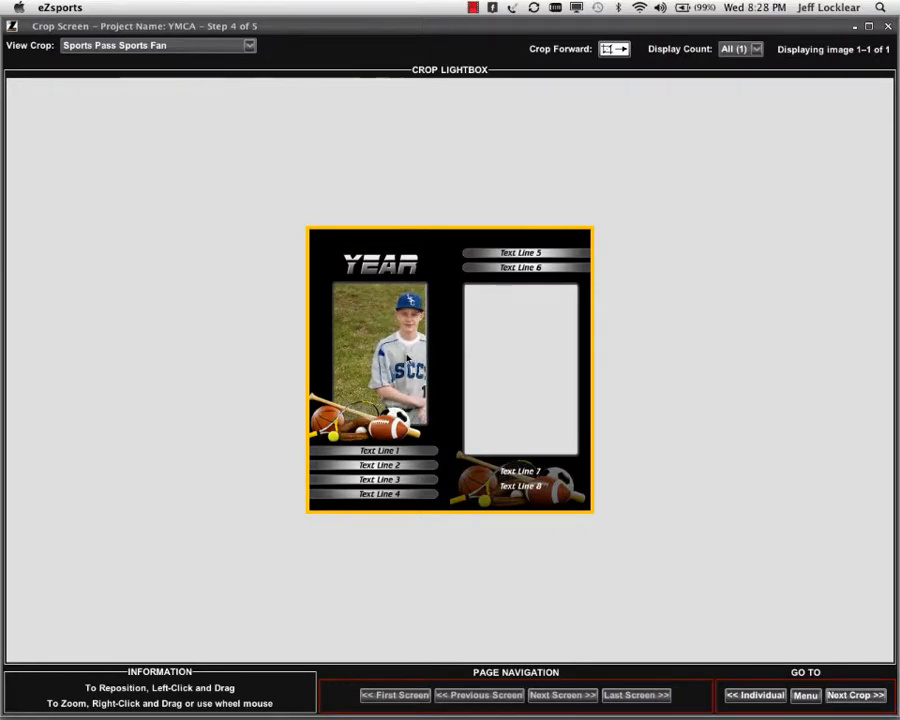
pyautogui.moveTo(405, 361); pyautogui.dragTo(369, 371)
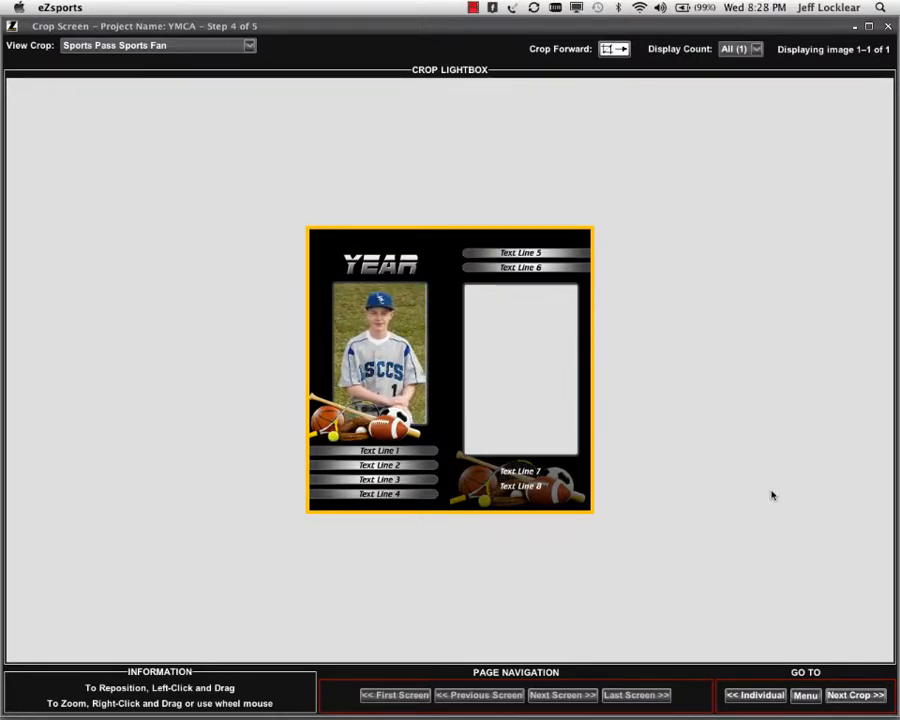
# - Move on to the 8x10 Magazine Cover Sports Fan crop, and shift all five athletes together so their heads sit below the masthead
pyautogui.click(843, 696)
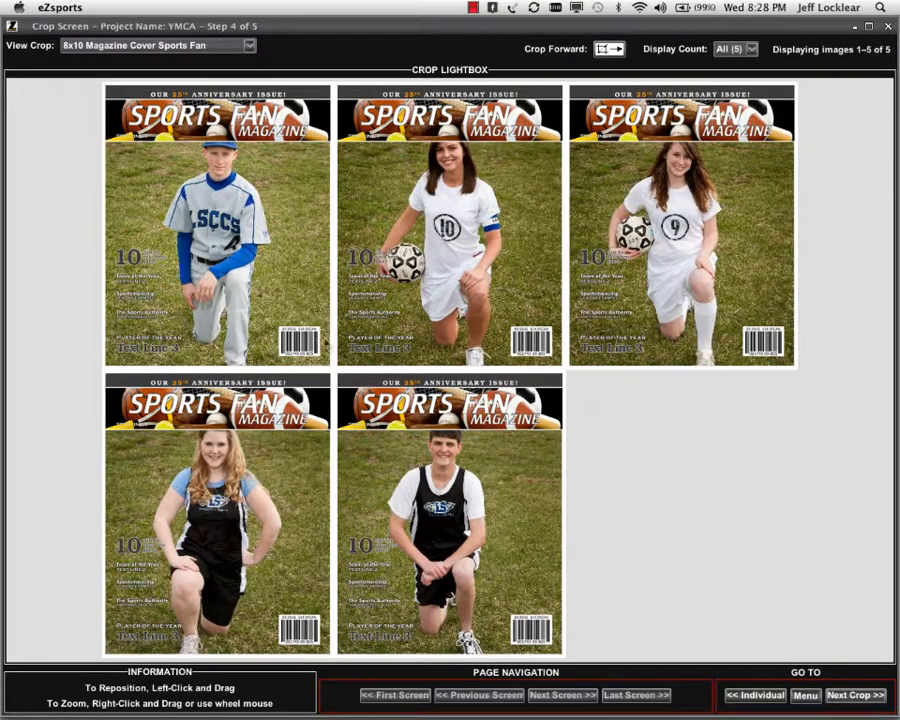
pyautogui.click(282, 276)
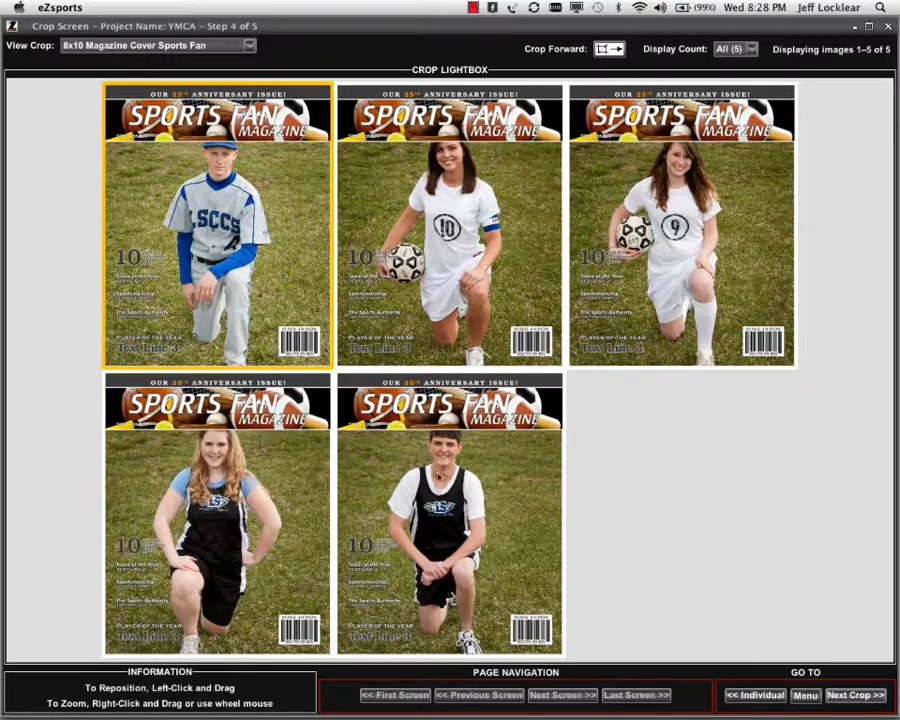
pyautogui.keyDown('shift'); pyautogui.click(473, 528); pyautogui.keyUp('shift')
pyautogui.scroll(-5, 237, 226)
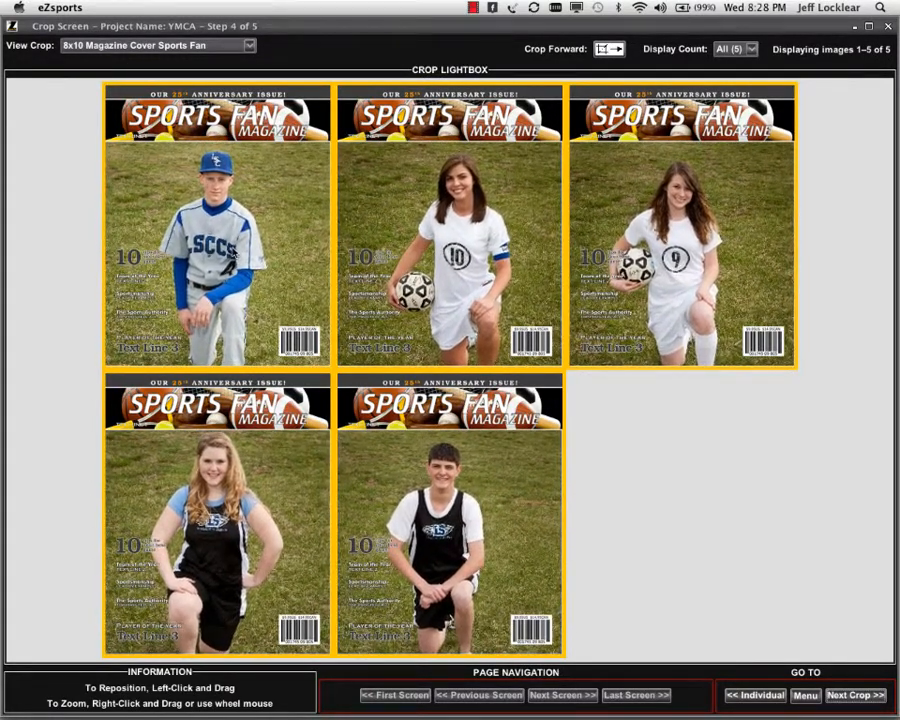
# - Nudge the two soccer players and the two track athletes individually to recentre them on their magazine covers
pyautogui.click(470, 262)
pyautogui.moveTo(471, 263); pyautogui.dragTo(467, 253)
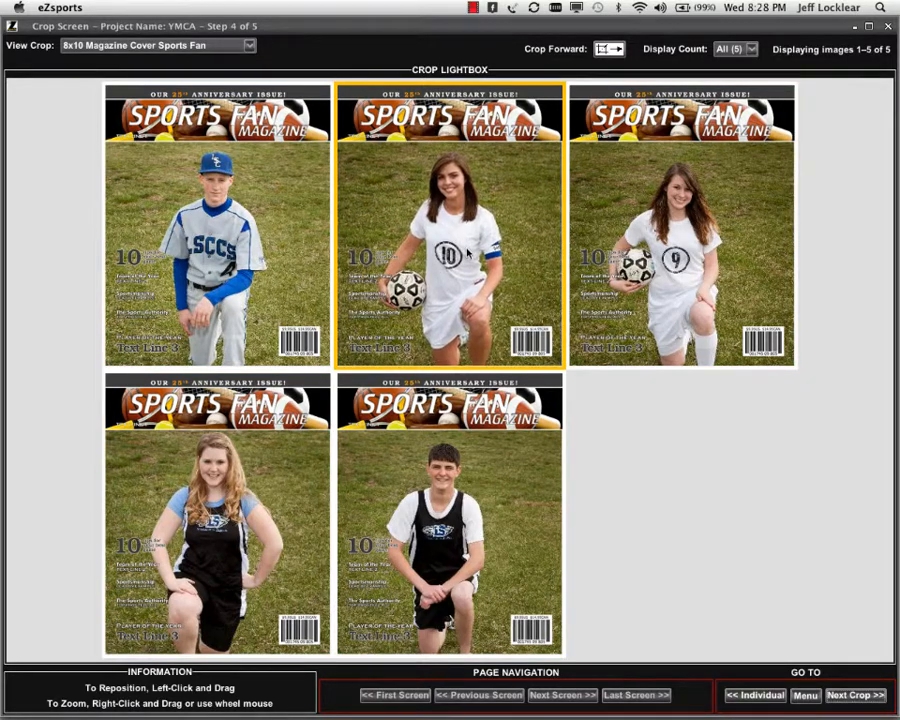
pyautogui.moveTo(641, 267); pyautogui.dragTo(649, 258)
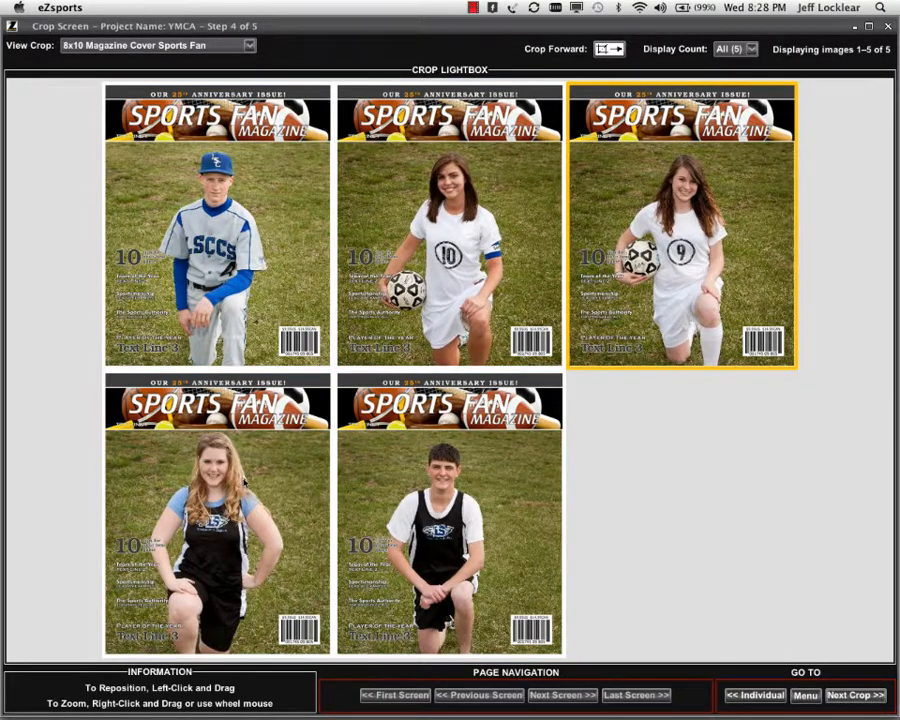
pyautogui.moveTo(244, 480); pyautogui.dragTo(246, 488)
pyautogui.moveTo(446, 504); pyautogui.dragTo(449, 502)
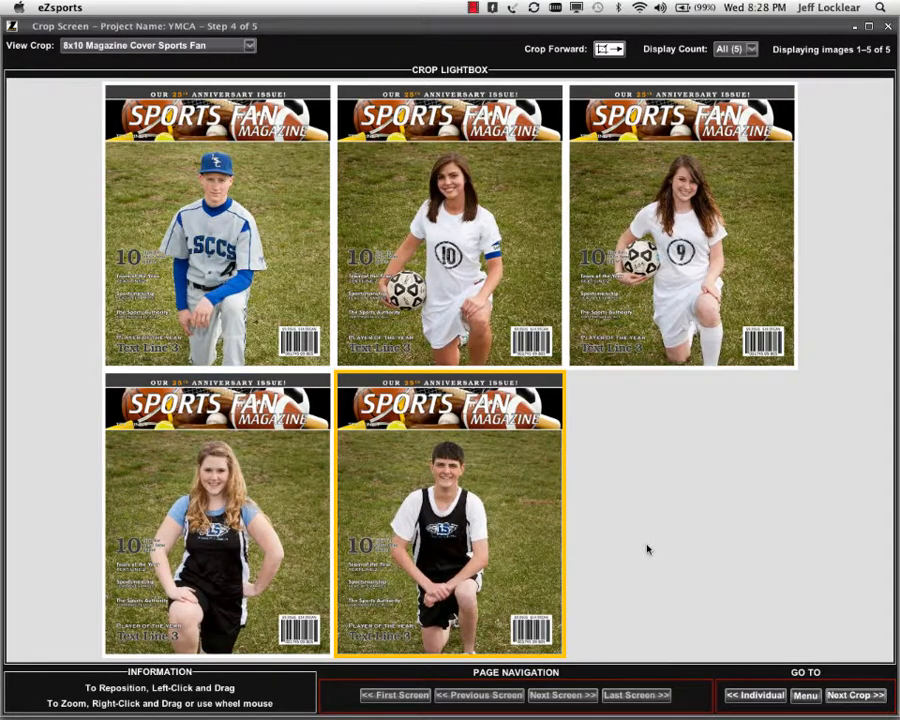
# - Enlarge the athletes on all five magazine covers together, keeping their heads clear of the masthead
pyautogui.click(284, 333)
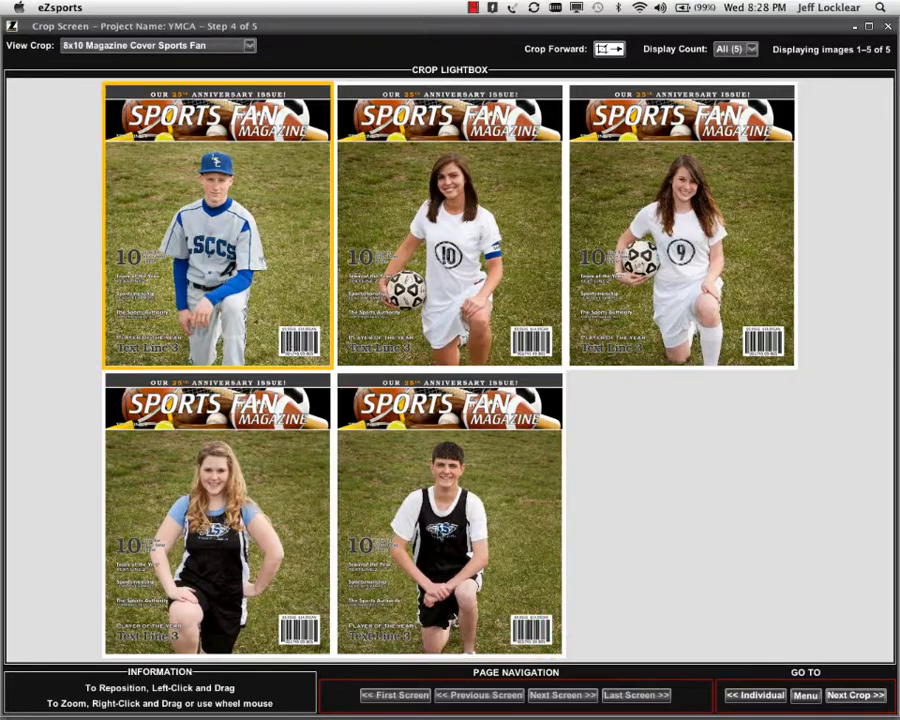
pyautogui.keyDown('shift'); pyautogui.click(445, 541); pyautogui.keyUp('shift')
pyautogui.scroll(5, 445, 541)
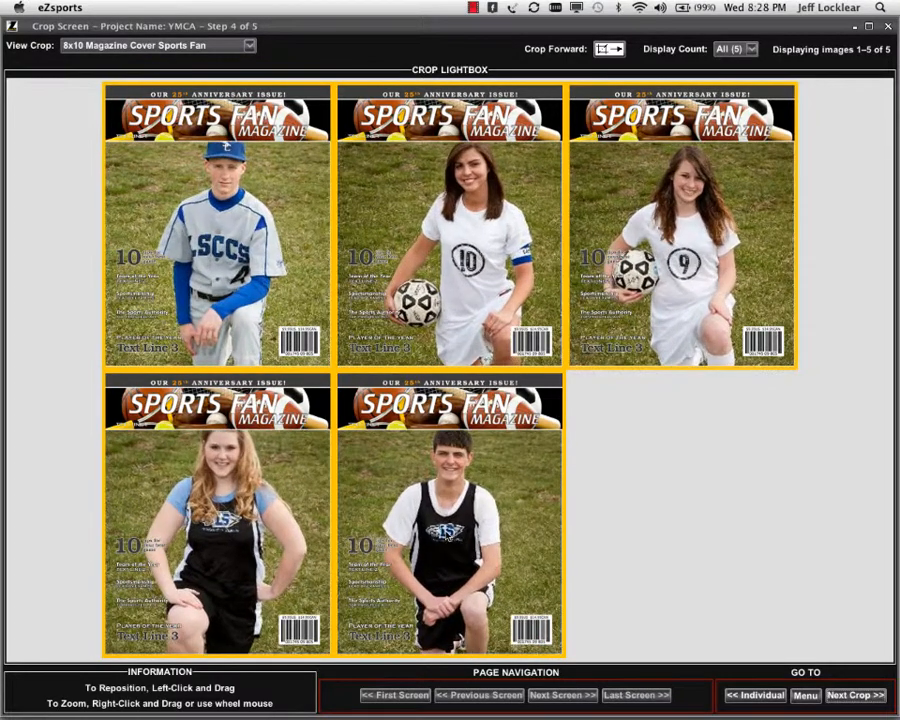
pyautogui.scroll(-2, 445, 541)
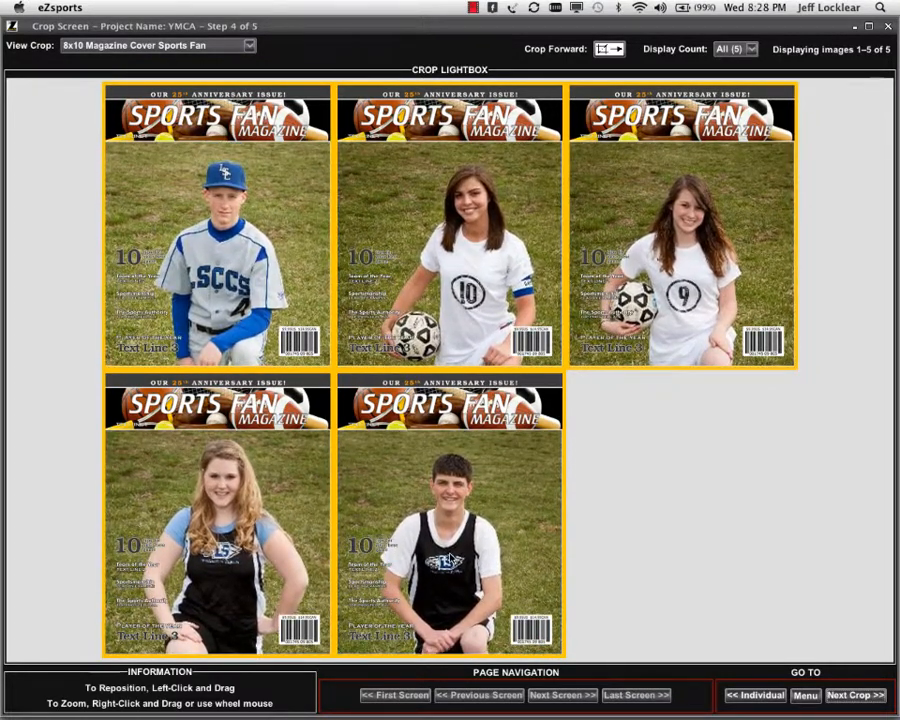
# - Raise and recentre the male track athlete, the baseball player and both soccer players on their enlarged magazine covers
pyautogui.moveTo(441, 557); pyautogui.dragTo(444, 542)
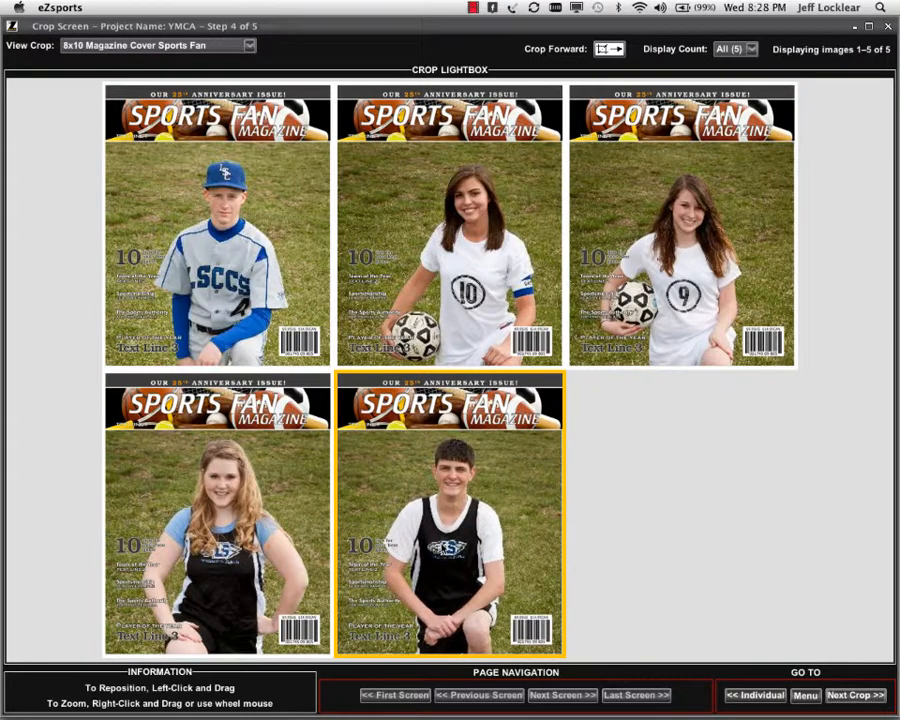
pyautogui.moveTo(253, 326); pyautogui.dragTo(250, 317)
pyautogui.moveTo(461, 310); pyautogui.dragTo(436, 299)
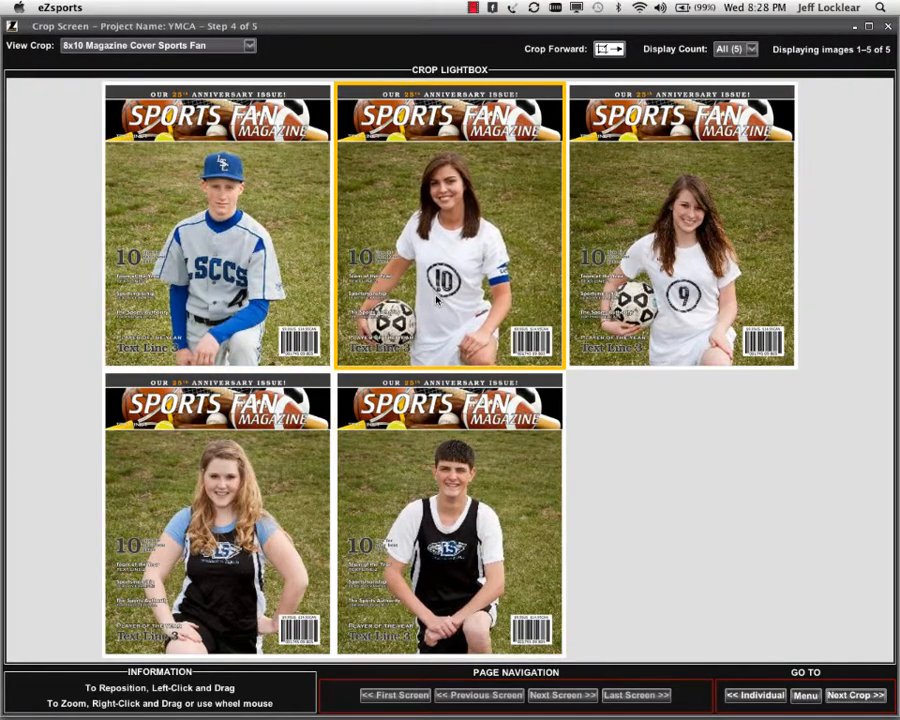
pyautogui.moveTo(683, 307); pyautogui.dragTo(675, 292)
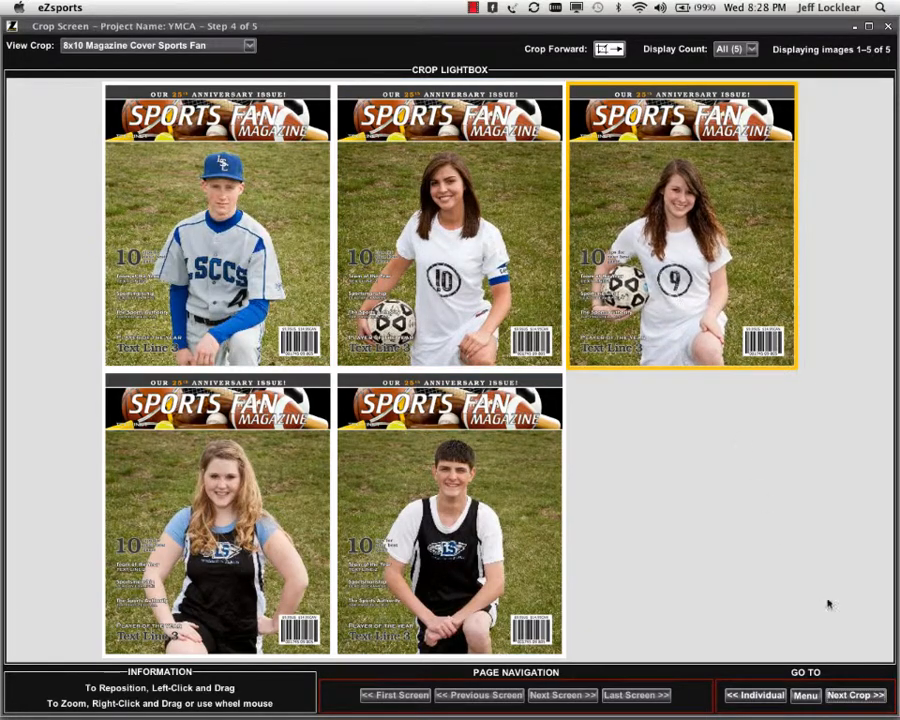
# - Move on to the 8x10 Team Image Image Only crop, and zoom out the baseball team photo slightly to leave space around the players
pyautogui.click(868, 700)
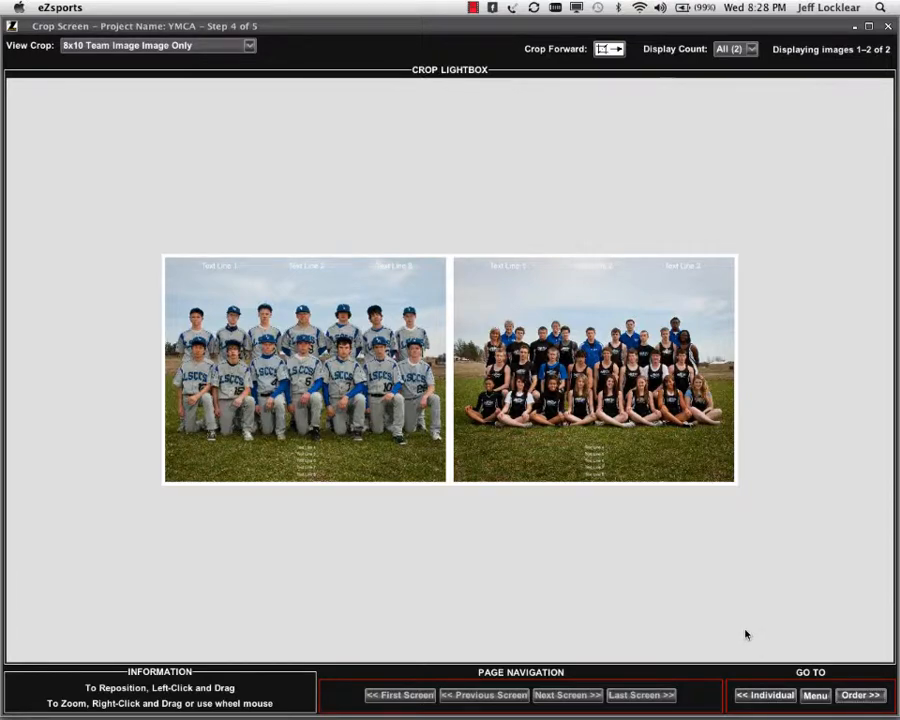
pyautogui.click(402, 412)
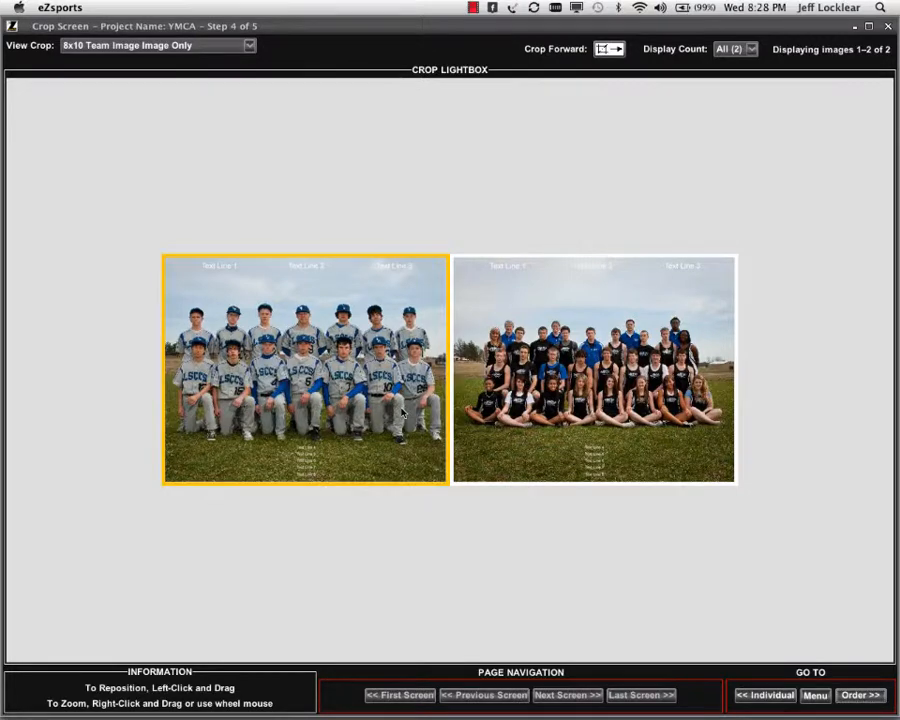
pyautogui.scroll(-5, 402, 412)
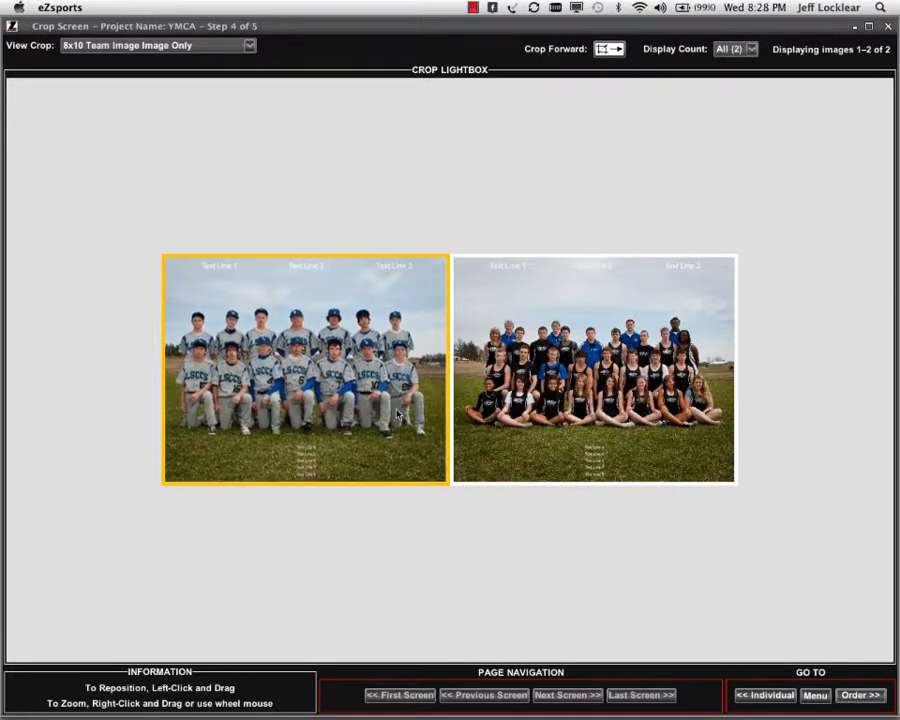
# - Select the track team's 8x10 photo for cropping
pyautogui.click(551, 410)
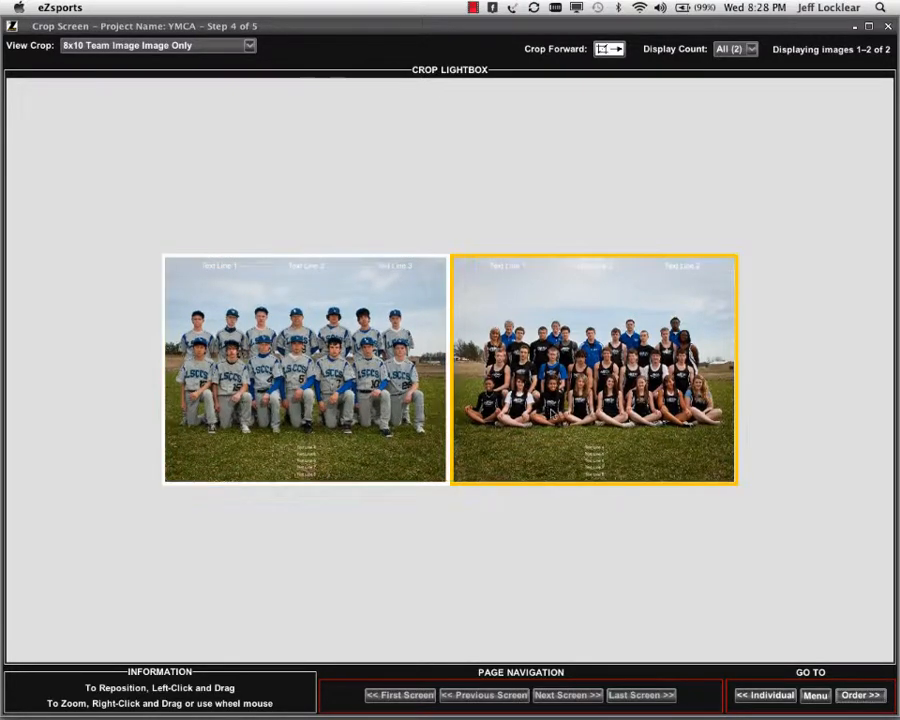